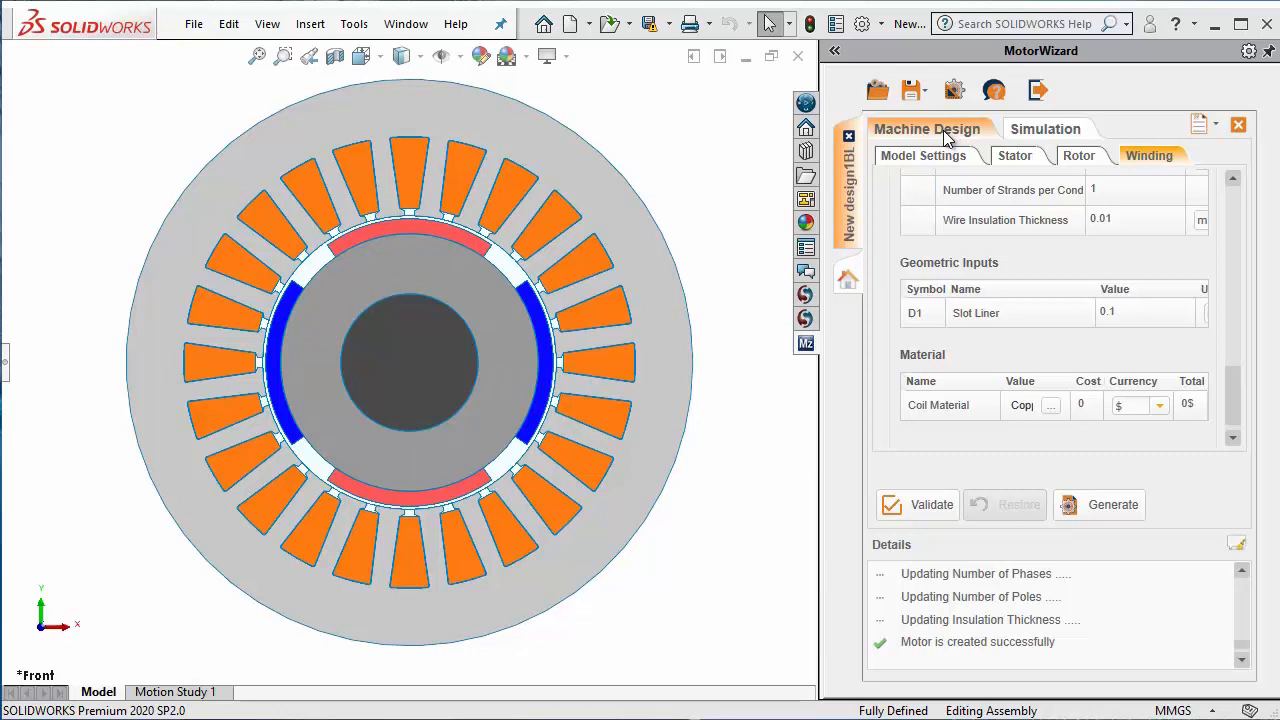
Step: Go to the motor's simulation setup and save the design as PM24S4P in the WEBINAR_Model folder
{"action": "left_click", "coordinate": [1056, 137]}
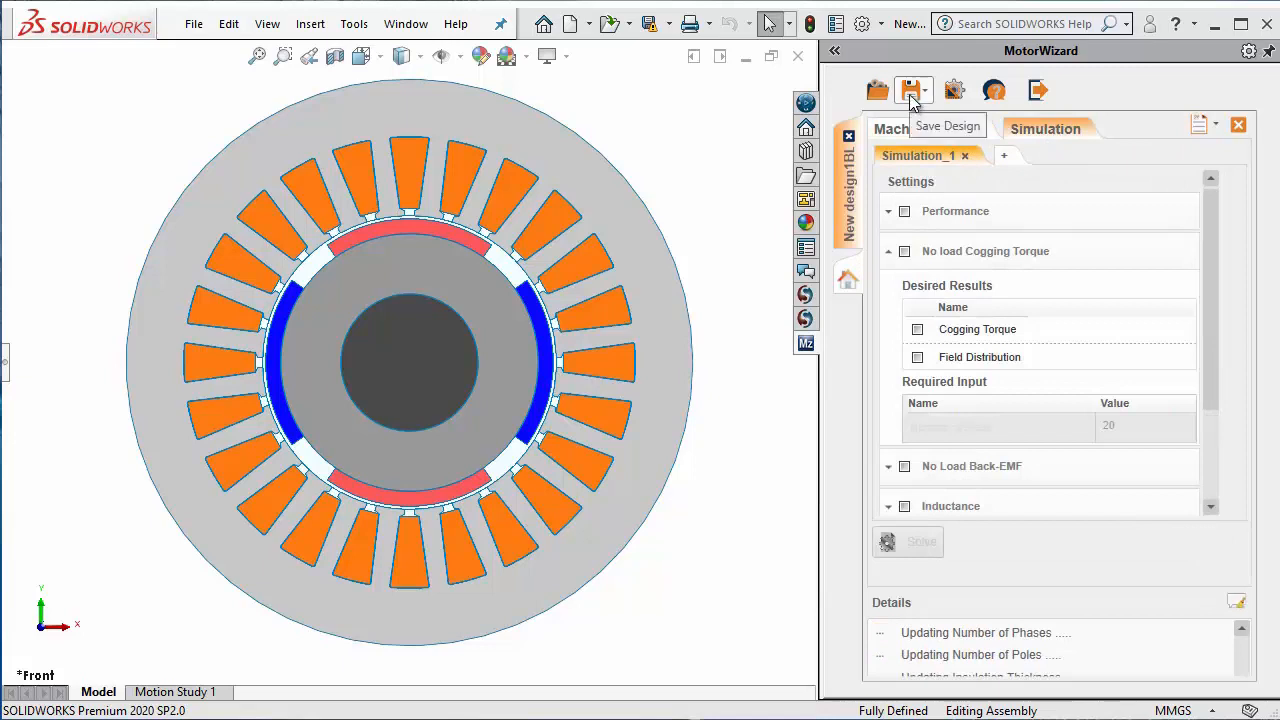
{"action": "left_click", "coordinate": [910, 92]}
{"action": "key", "text": "BackSpace"}
{"action": "type", "text": "P"}
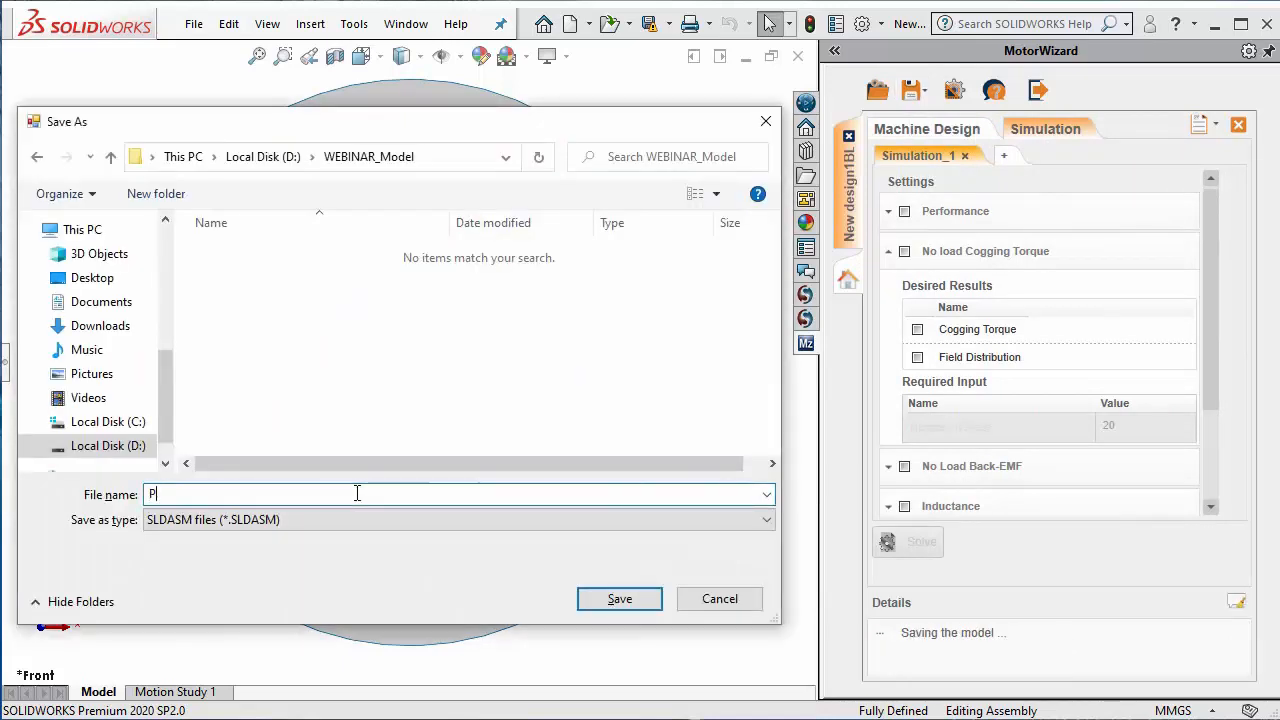
{"action": "type", "text": "M24S4P"}
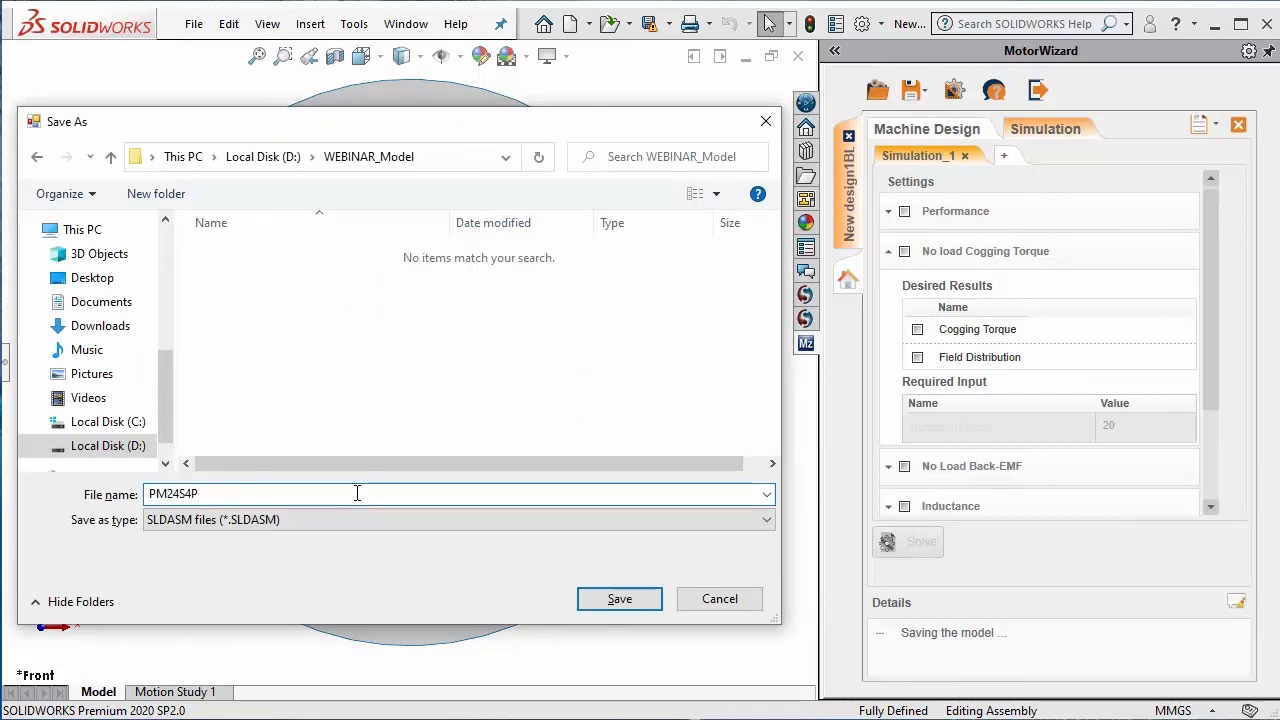
{"action": "left_click", "coordinate": [617, 603]}
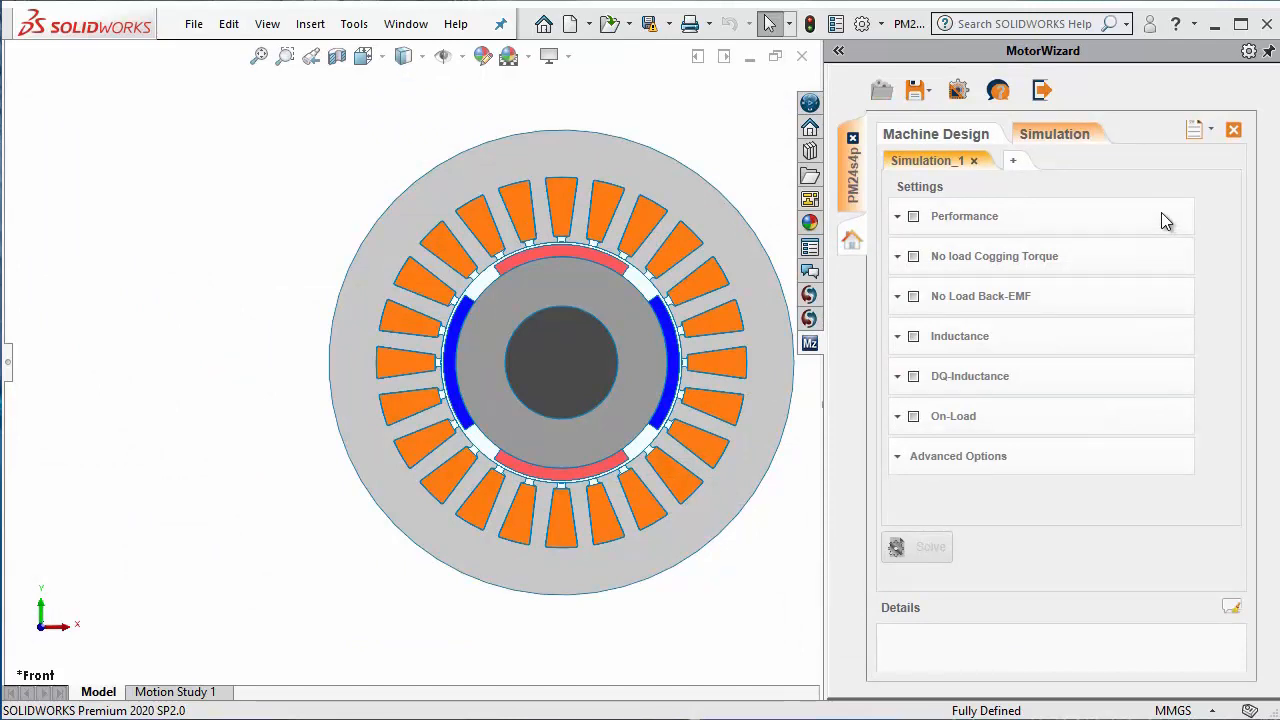
Step: Select the Performance analysis with all its desired results and review its required operating current and speed inputs
{"action": "left_click", "coordinate": [914, 217]}
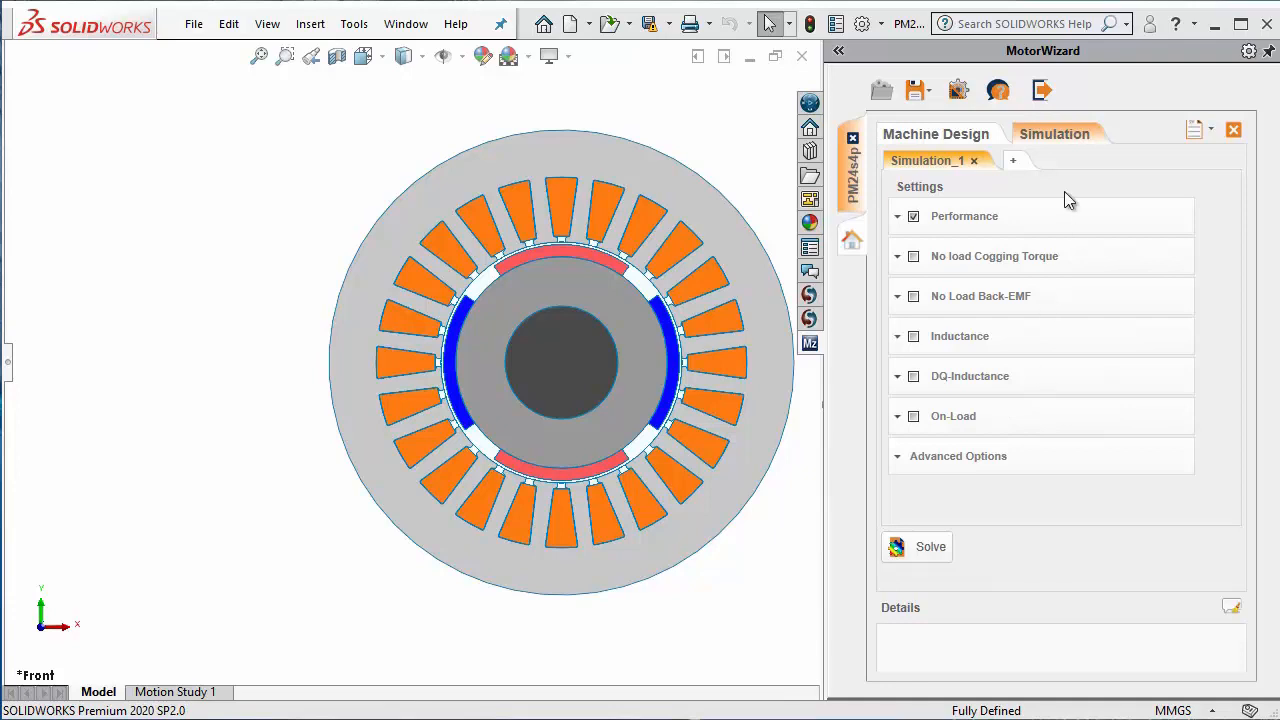
{"action": "left_click", "coordinate": [898, 217]}
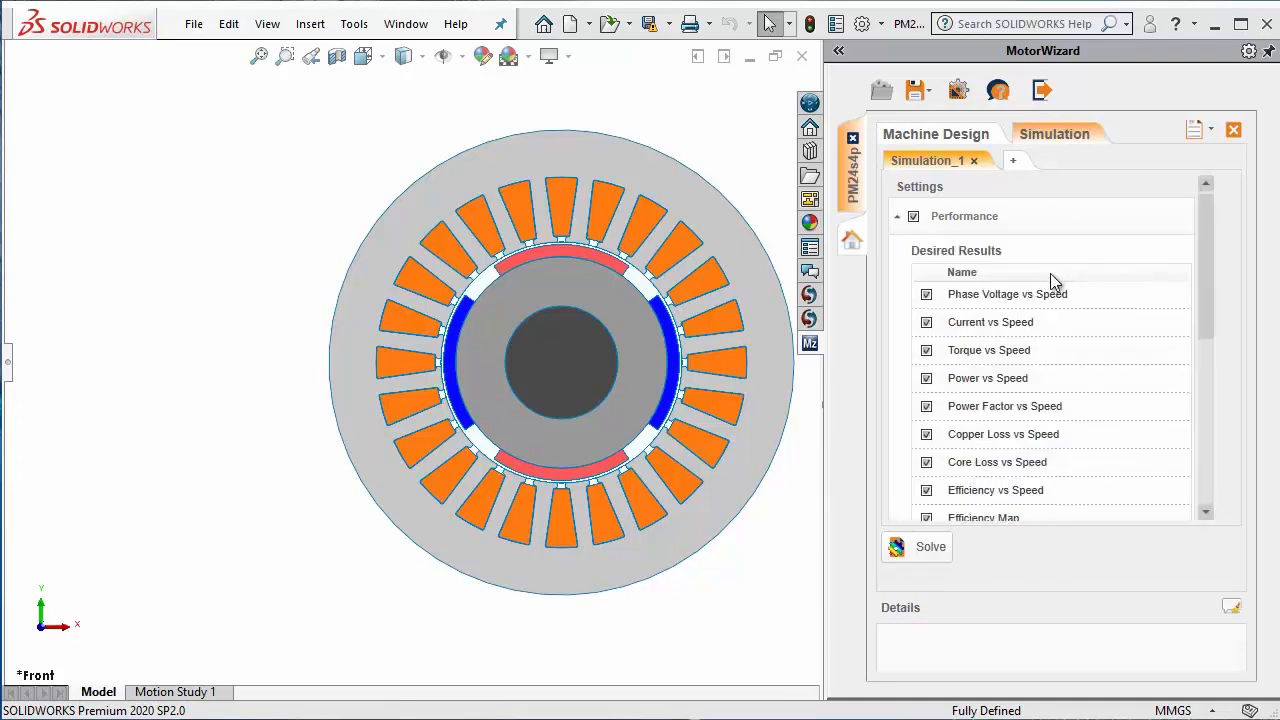
{"action": "left_click_drag", "start_coordinate": [1208, 280], "coordinate": [1208, 310]}
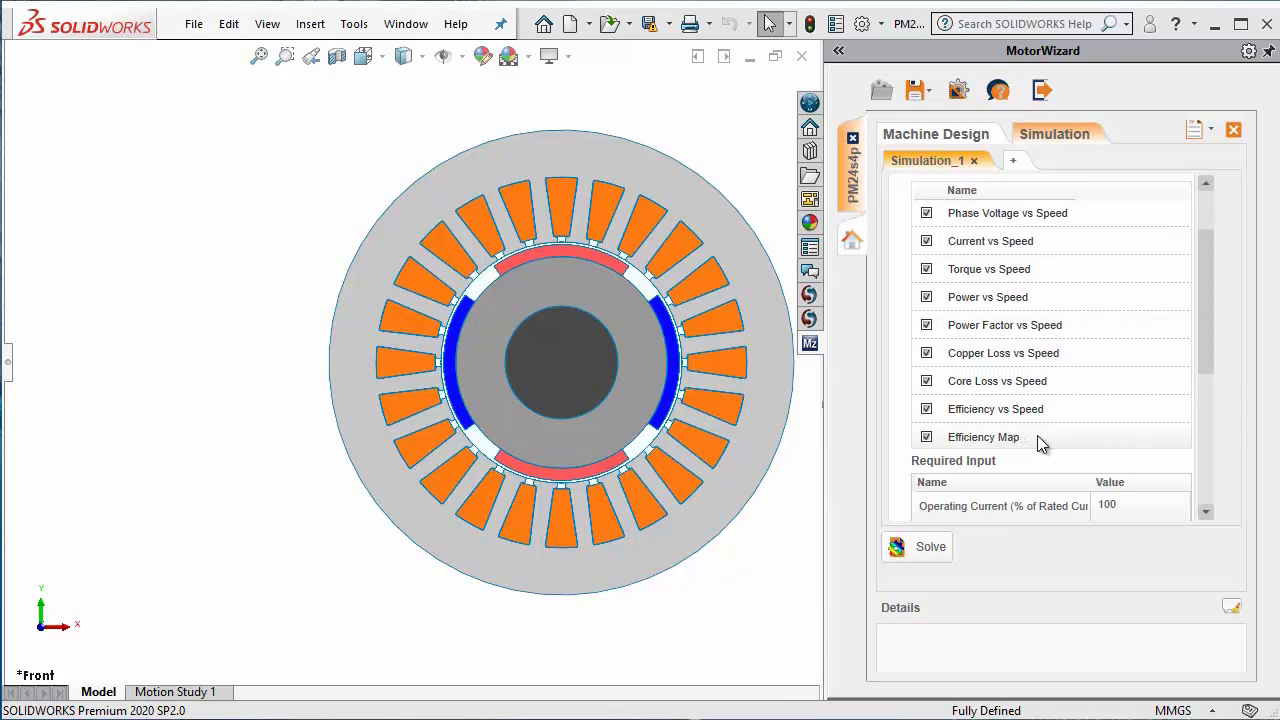
{"action": "scroll", "coordinate": [1121, 362], "scroll_direction": "down", "scroll_amount": 3}
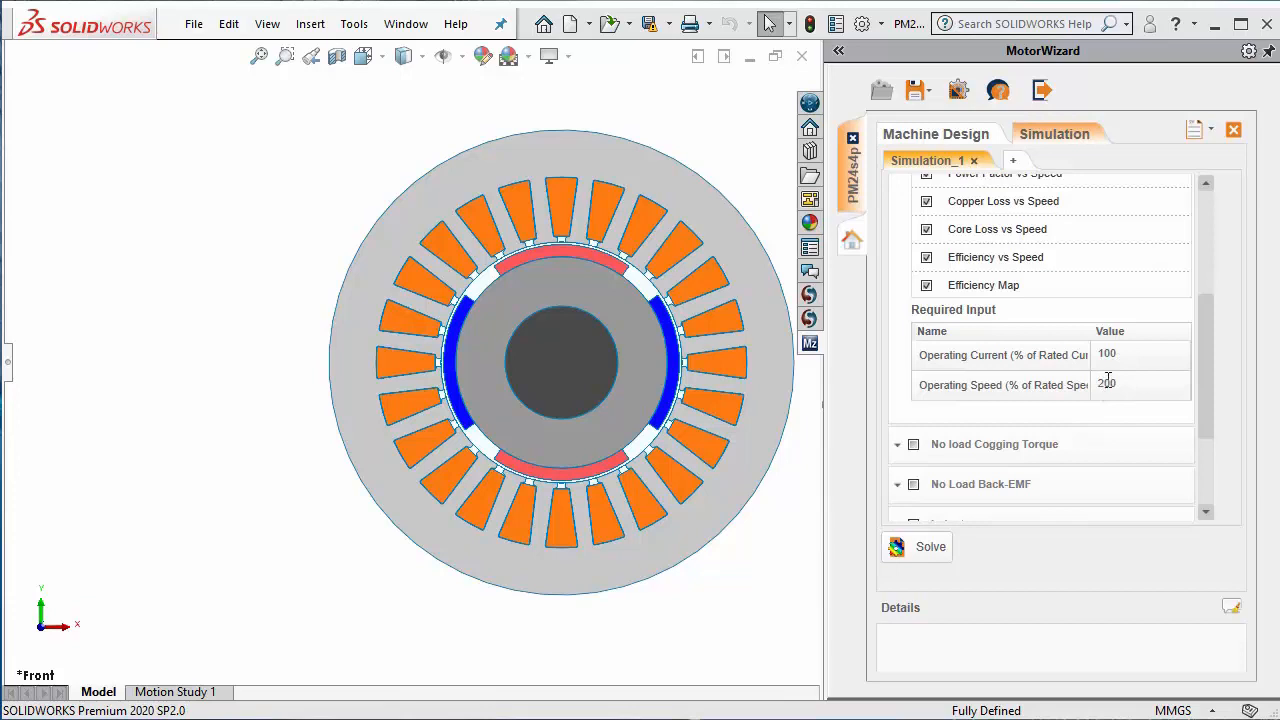
{"action": "scroll", "coordinate": [1204, 425], "scroll_direction": "down", "scroll_amount": 1}
{"action": "scroll", "coordinate": [1203, 430], "scroll_direction": "down", "scroll_amount": 3}
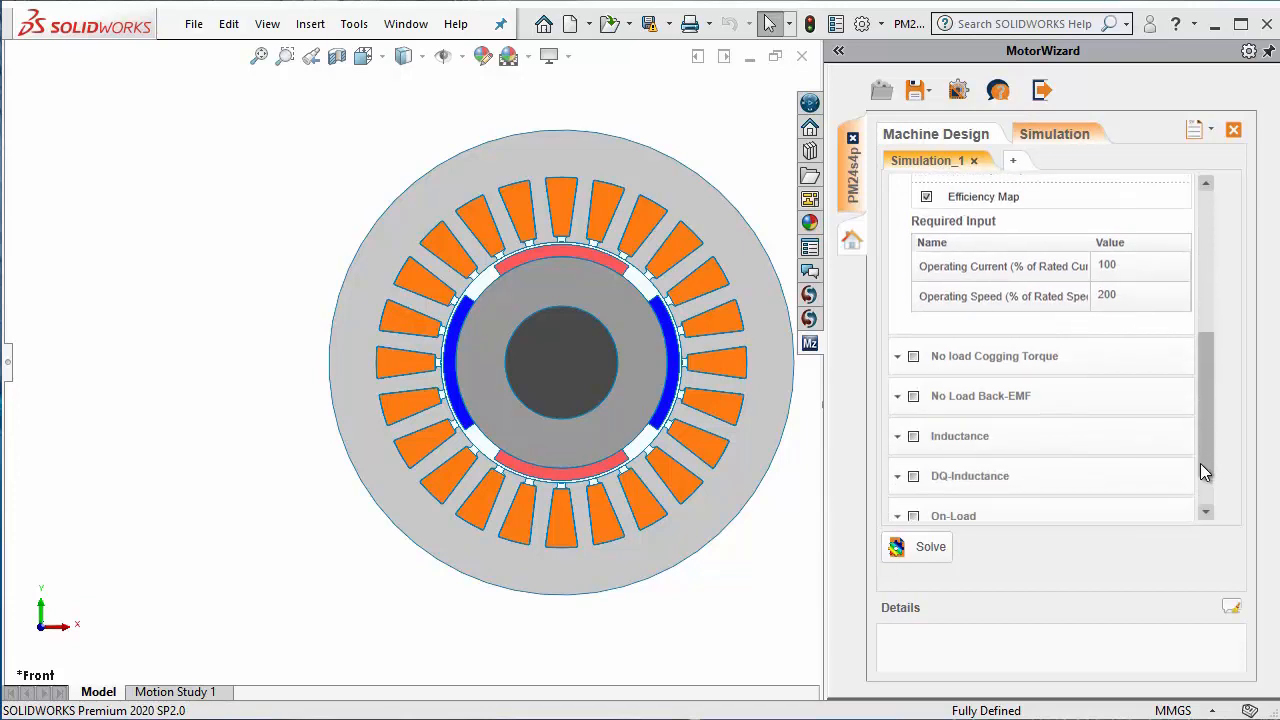
Step: Select the No load Cogging Torque analysis and the No Load Back-EMF analysis, setting the Back-EMF number of steps to 20
{"action": "left_click", "coordinate": [952, 333]}
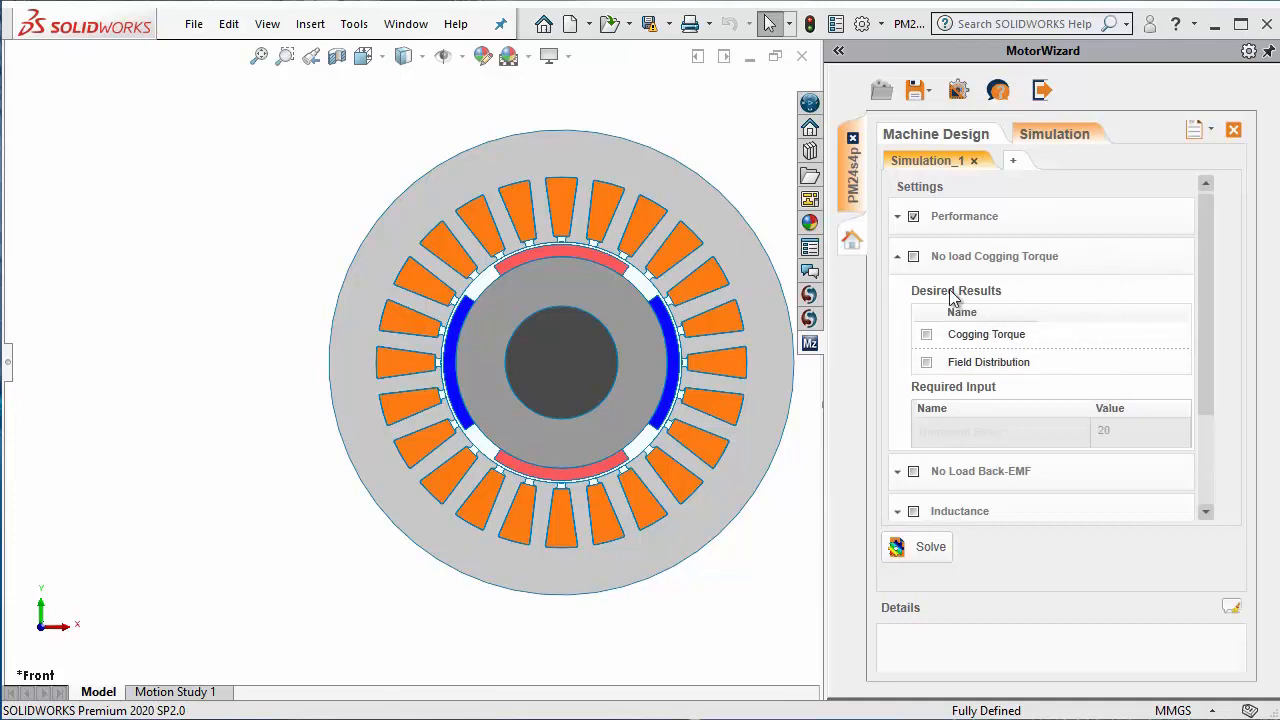
{"action": "left_click", "coordinate": [917, 257]}
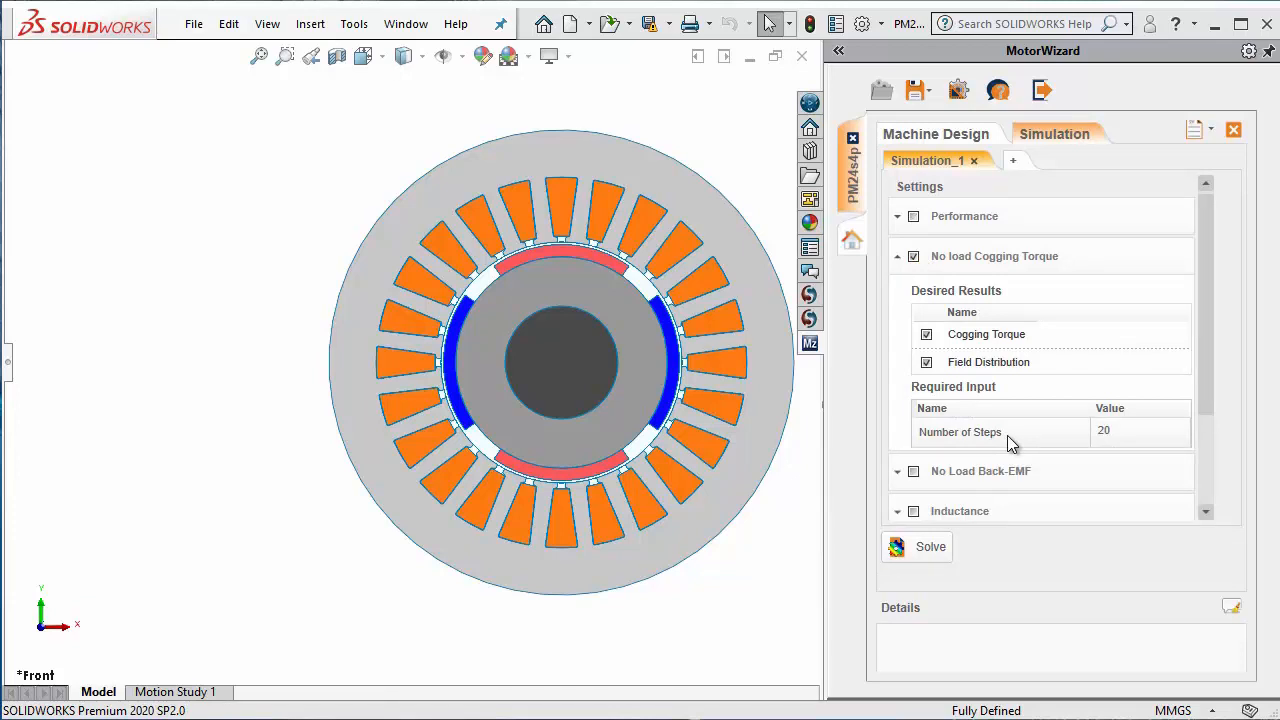
{"action": "left_click_drag", "start_coordinate": [1201, 393], "coordinate": [1195, 471]}
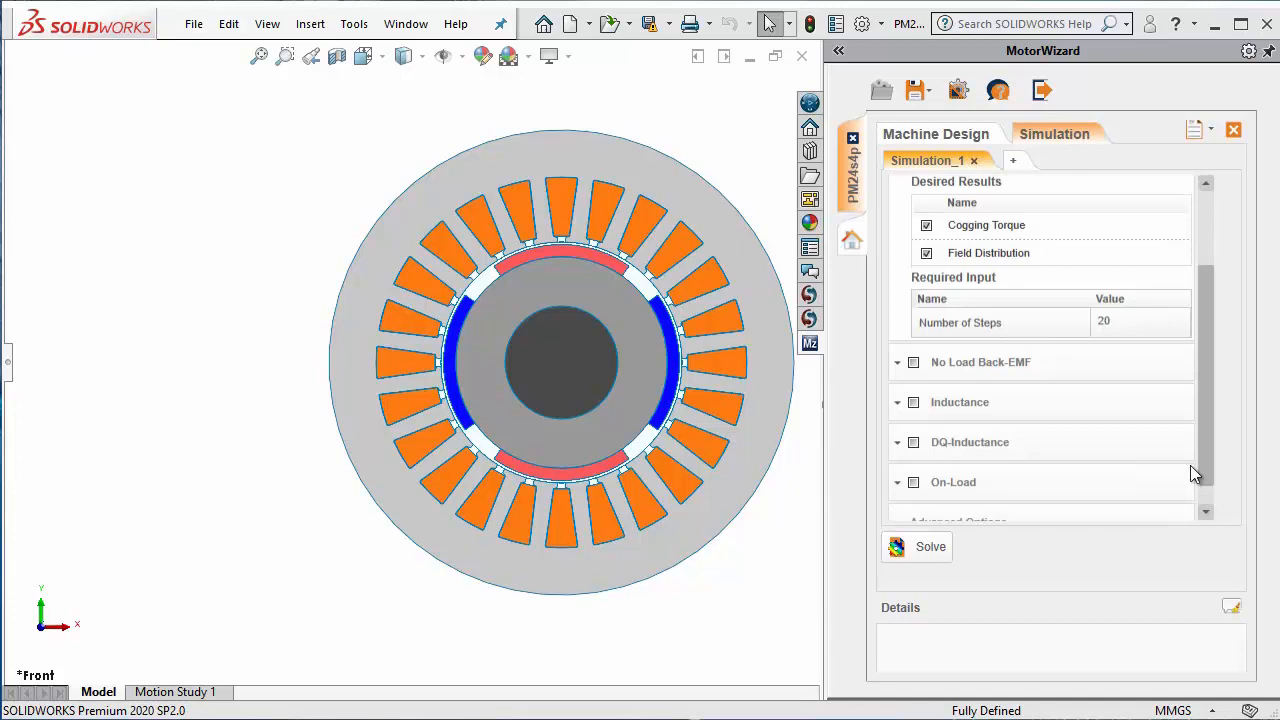
{"action": "left_click", "coordinate": [897, 364]}
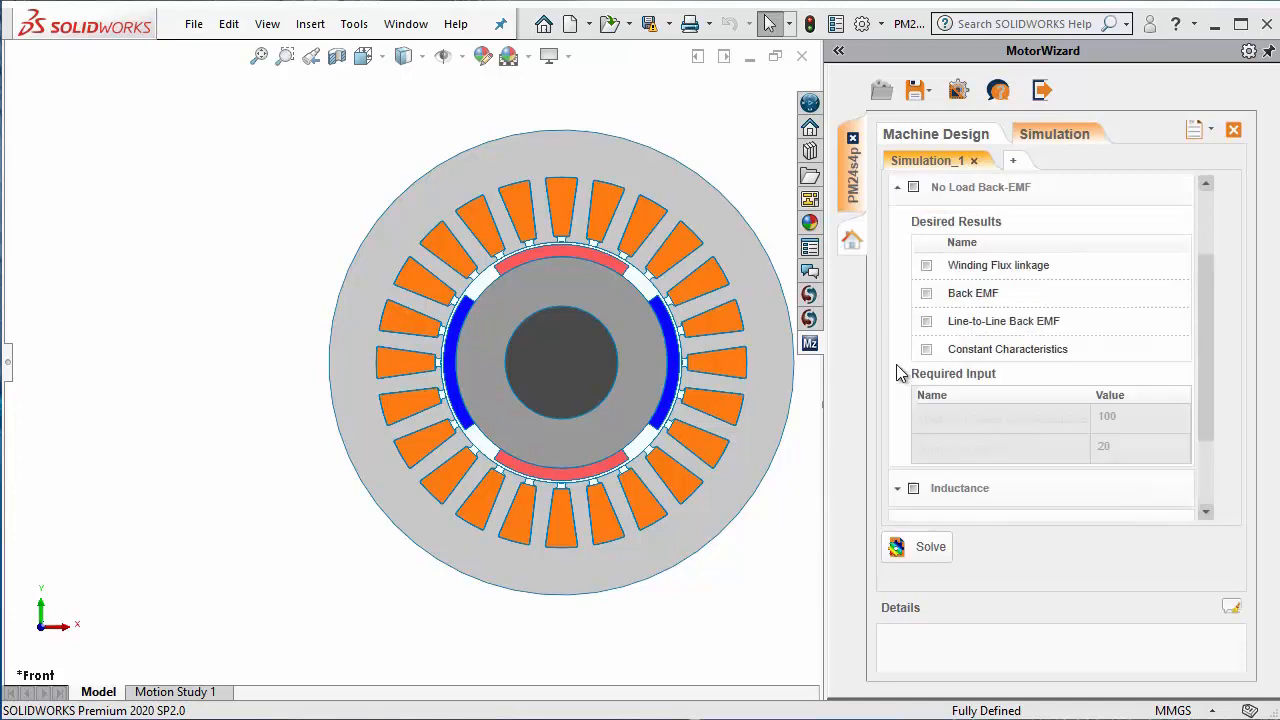
{"action": "left_click", "coordinate": [914, 189]}
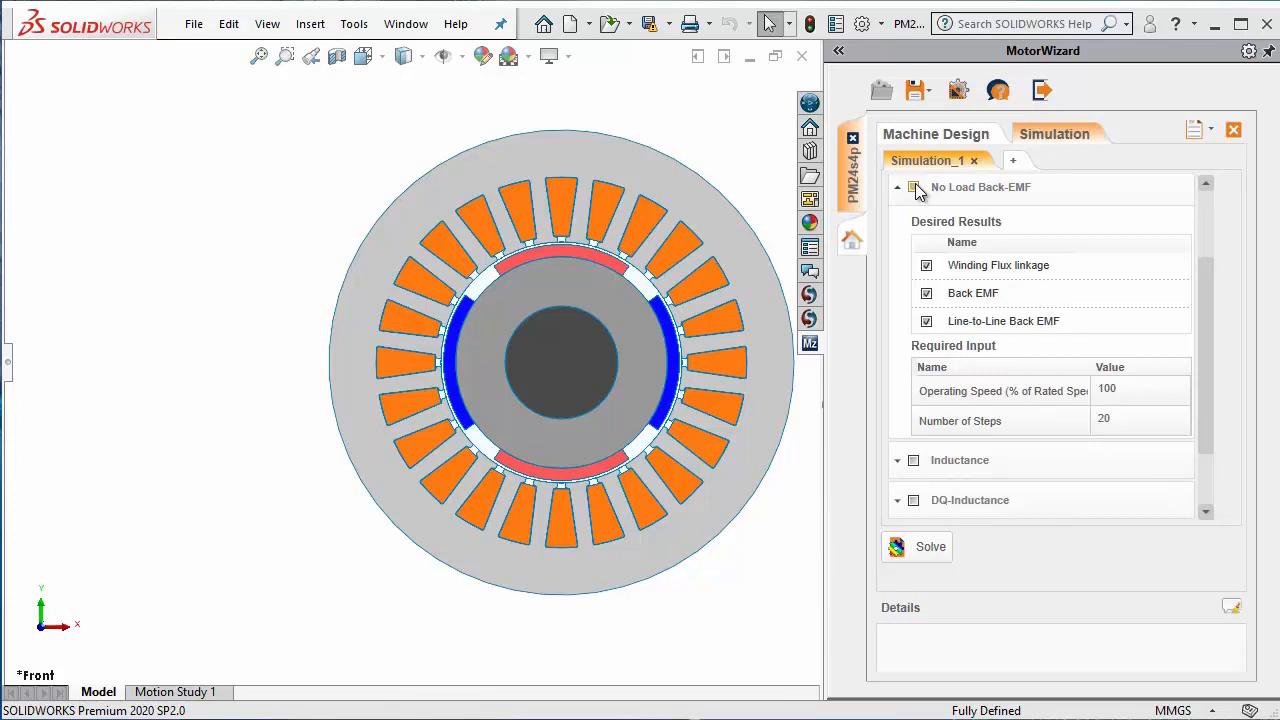
{"action": "left_click", "coordinate": [1099, 418]}
{"action": "type", "text": "20"}
Step: Select the Inductance analysis and the DQ-Inductance analysis, using 10 current steps for DQ-Inductance
{"action": "left_click_drag", "start_coordinate": [1212, 440], "coordinate": [1203, 493]}
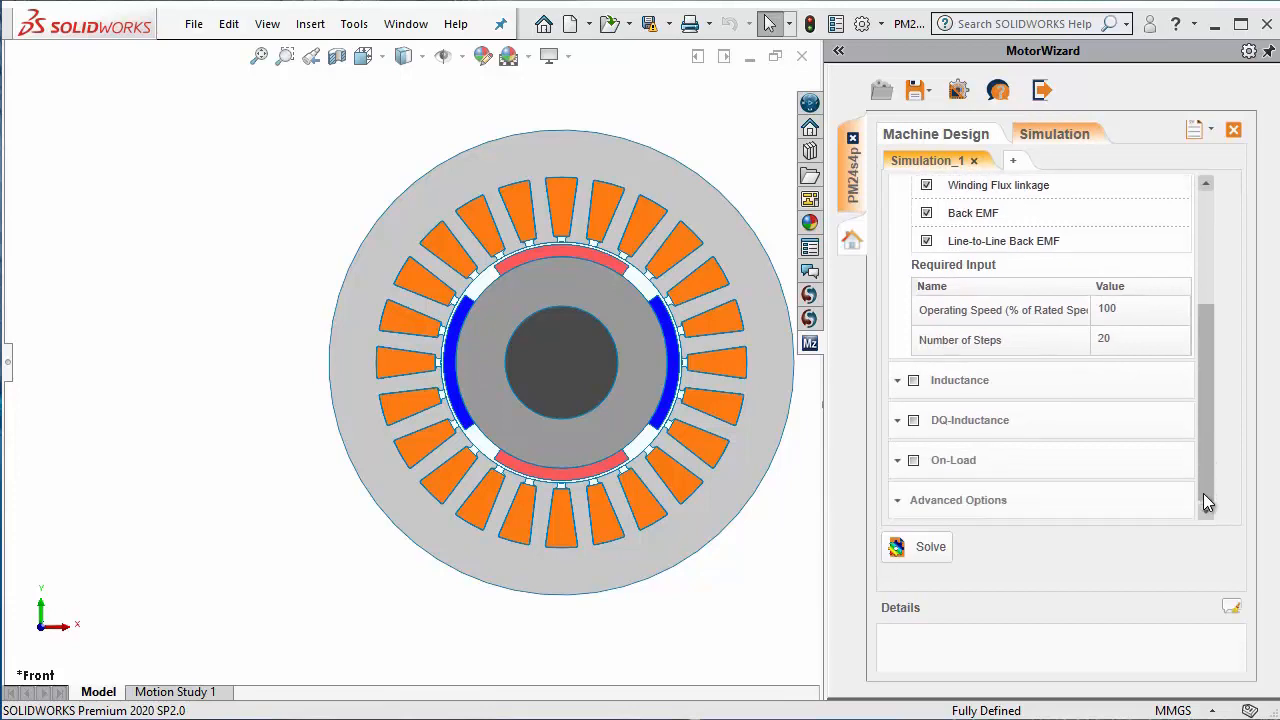
{"action": "left_click", "coordinate": [898, 388]}
{"action": "left_click_drag", "start_coordinate": [1198, 385], "coordinate": [1185, 351]}
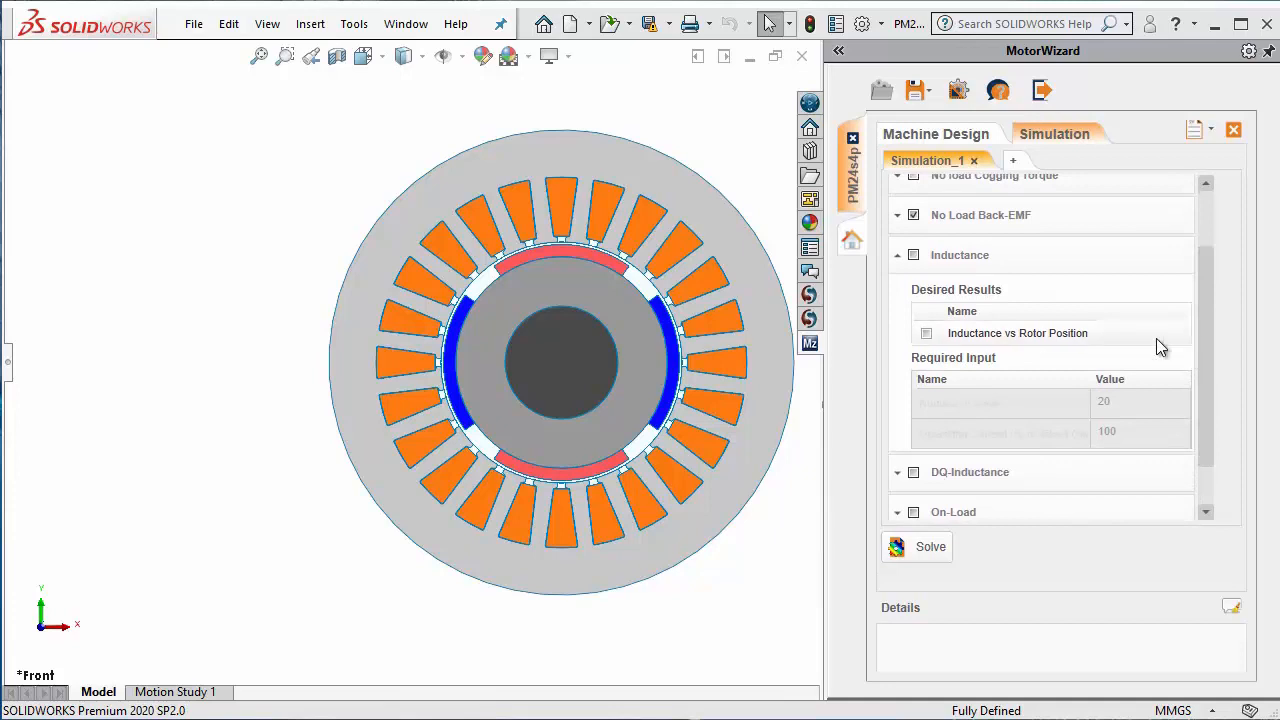
{"action": "left_click", "coordinate": [913, 256]}
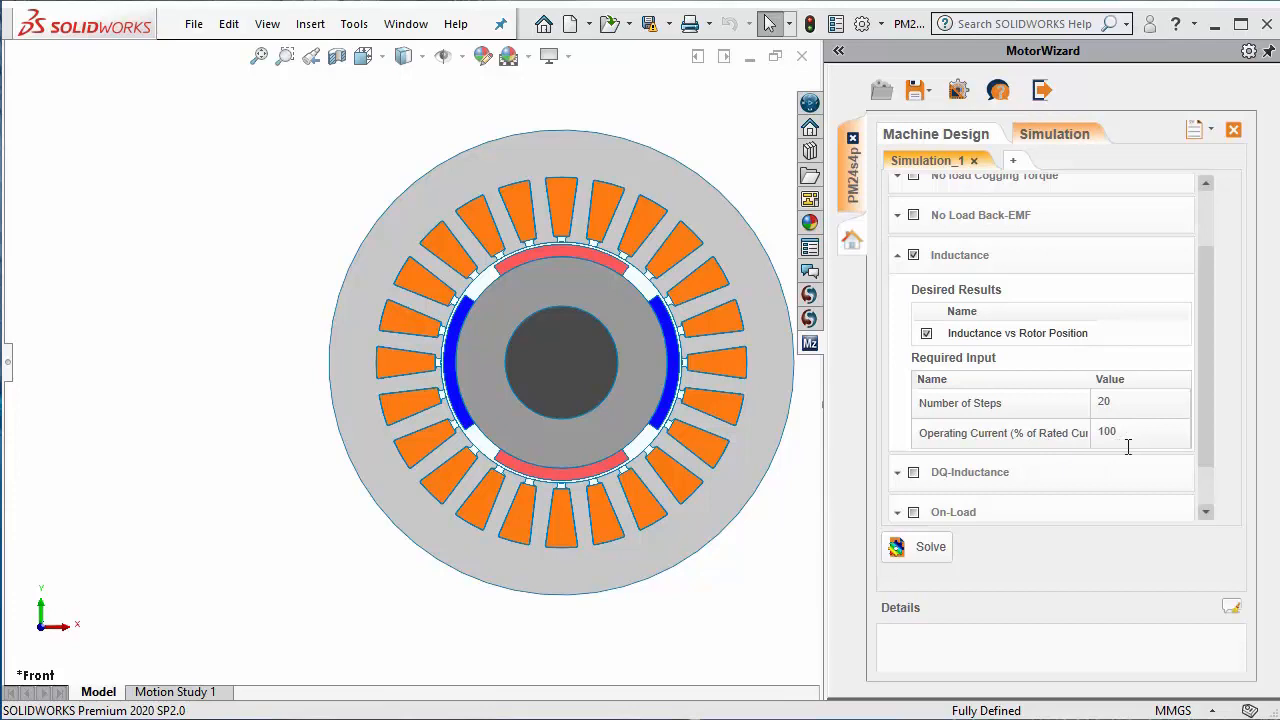
{"action": "left_click", "coordinate": [900, 477]}
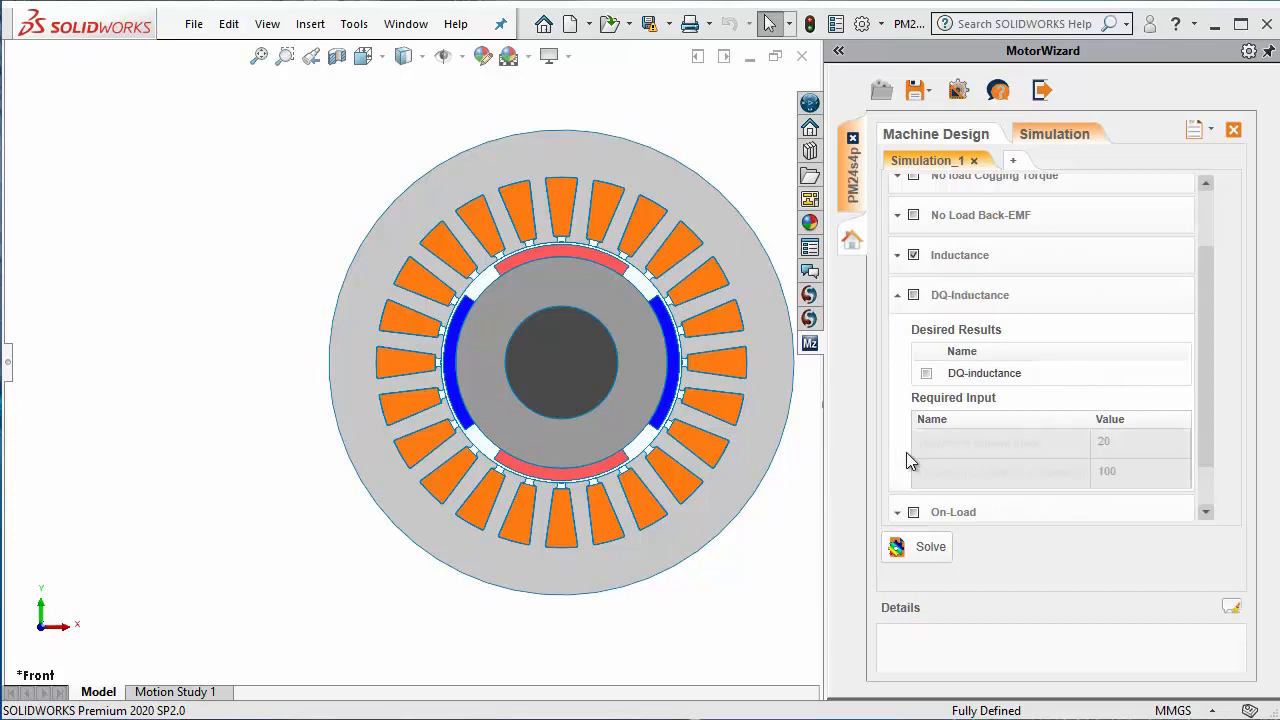
{"action": "left_click", "coordinate": [914, 296]}
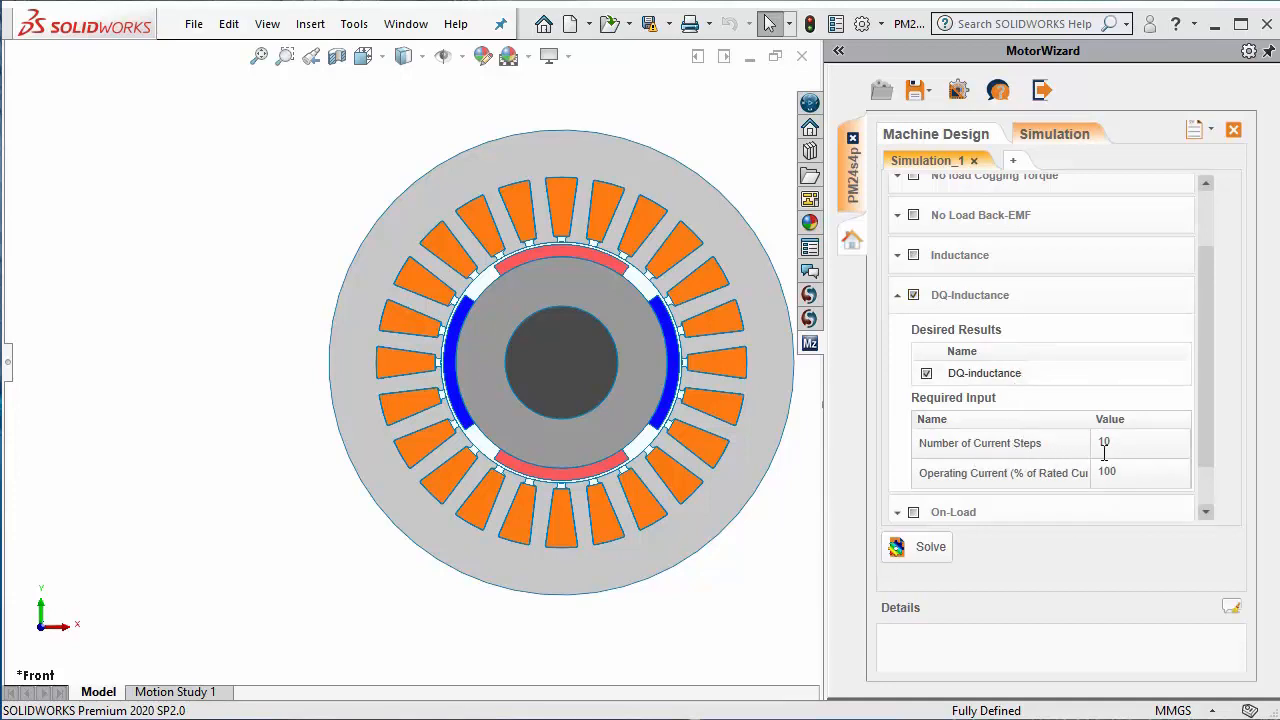
Step: Select the On-Load analysis with all its desired results and check the source waveform choices, keeping Sine Wave
{"action": "scroll", "coordinate": [1104, 452], "scroll_direction": "down", "scroll_amount": 1}
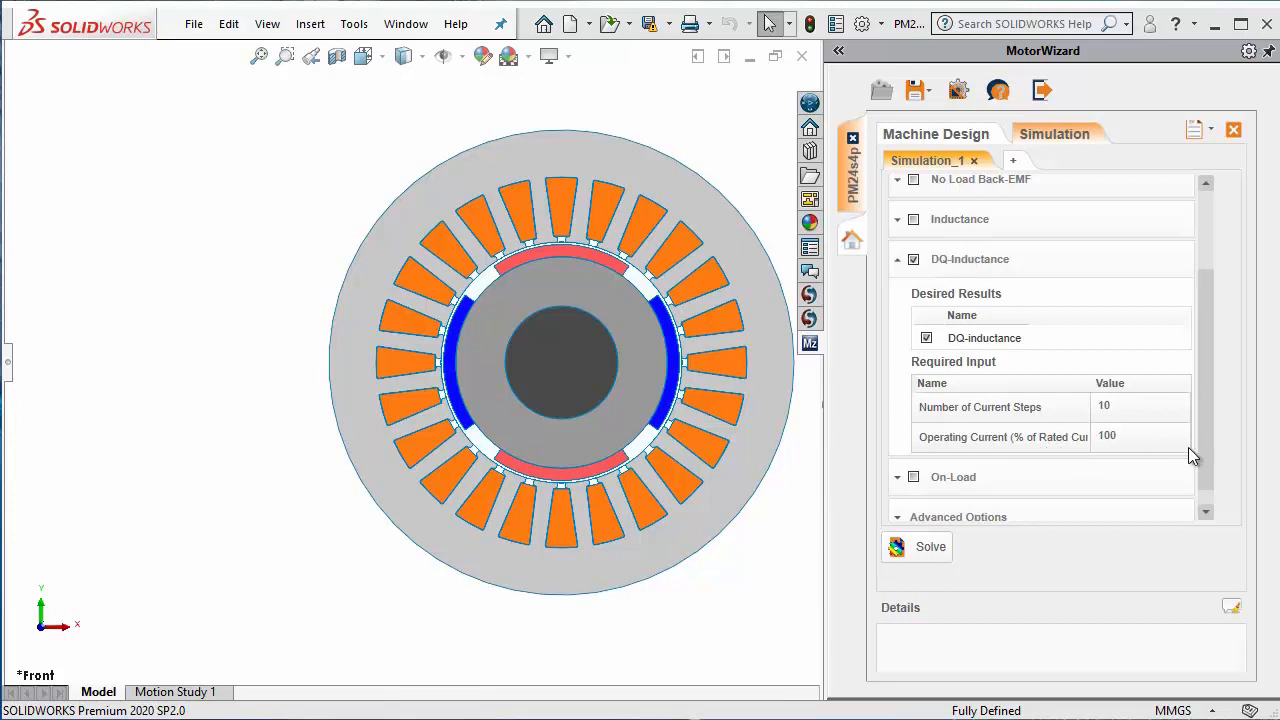
{"action": "scroll", "coordinate": [1205, 453], "scroll_direction": "down", "scroll_amount": 1}
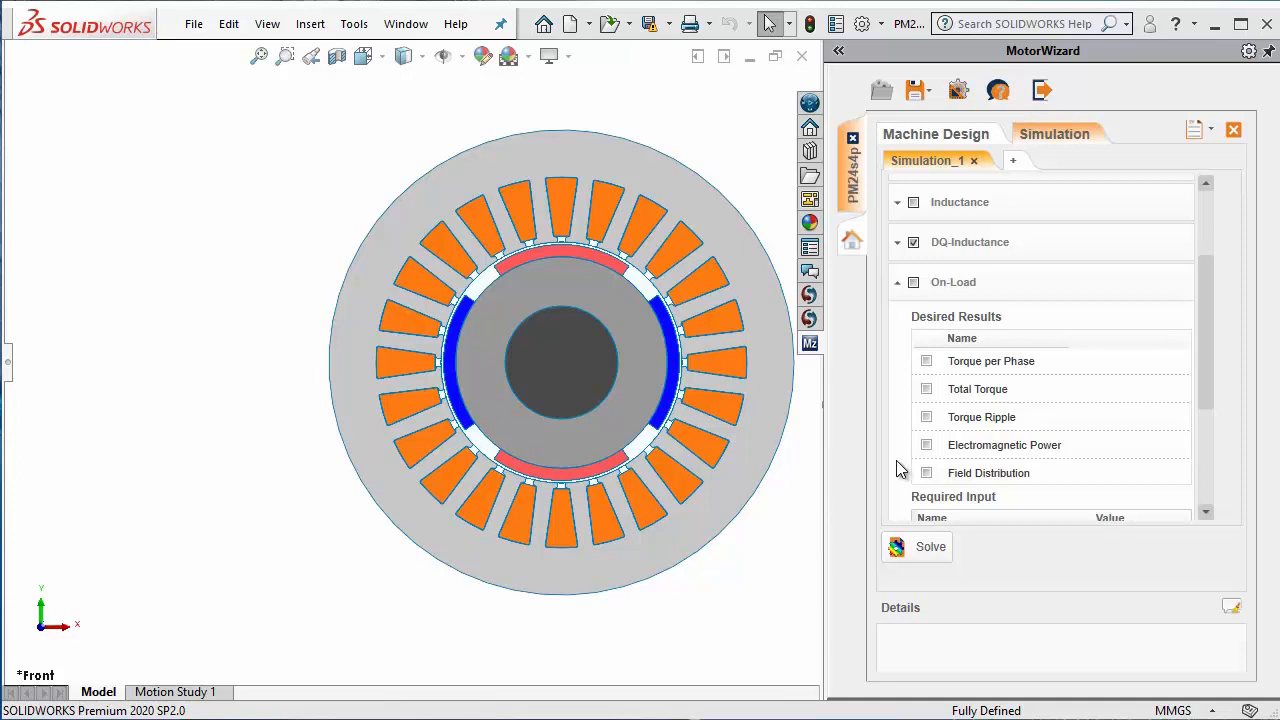
{"action": "left_click", "coordinate": [913, 284]}
{"action": "left_click_drag", "start_coordinate": [1203, 384], "coordinate": [1211, 468]}
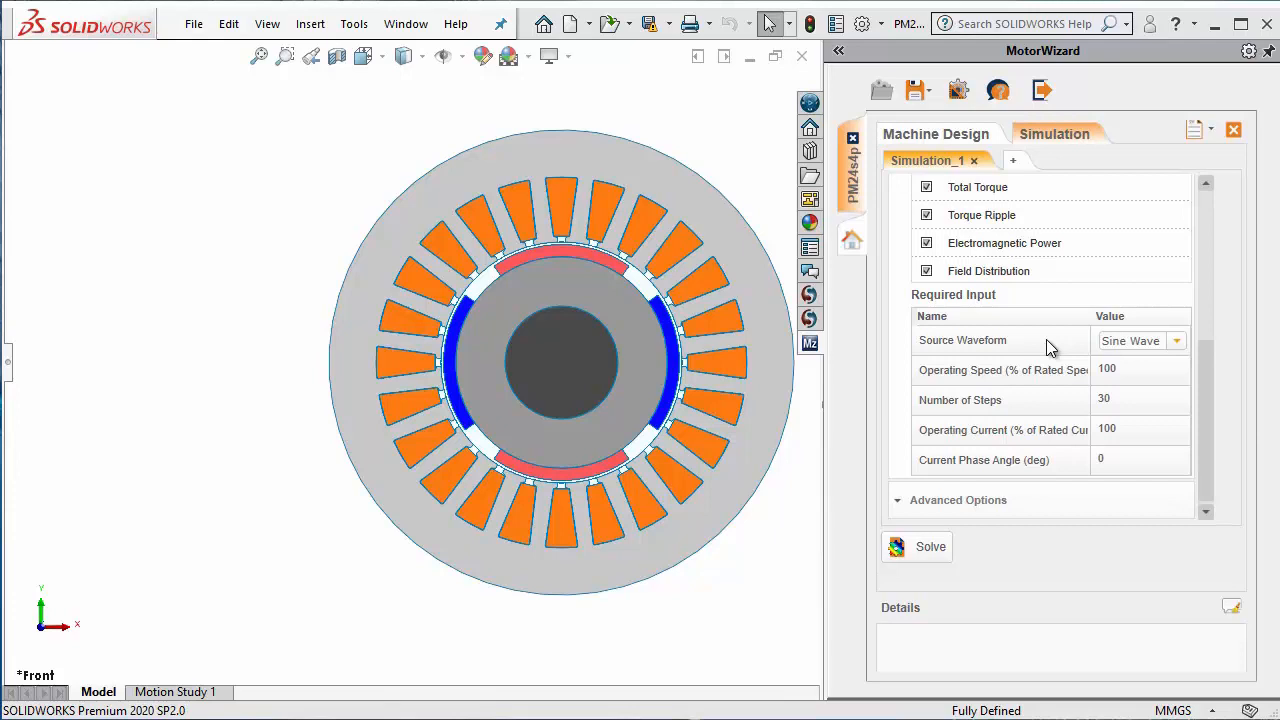
{"action": "left_click", "coordinate": [1174, 343]}
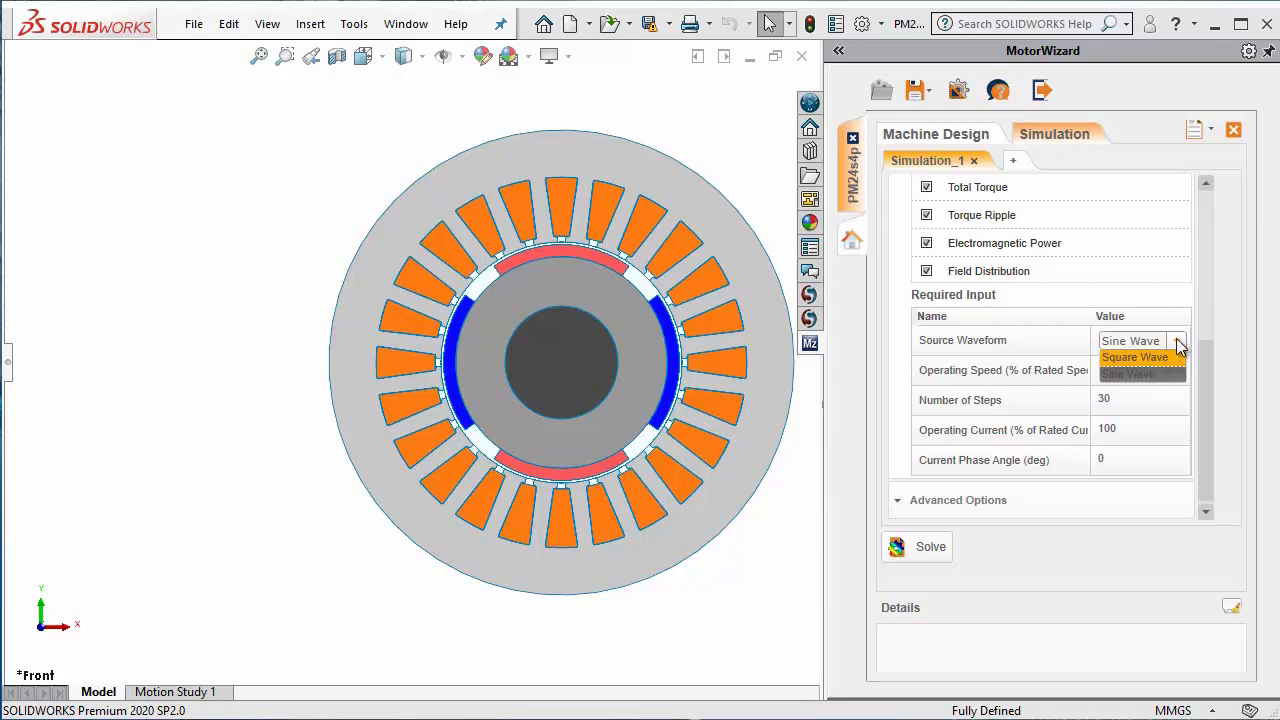
{"action": "left_click", "coordinate": [1177, 343]}
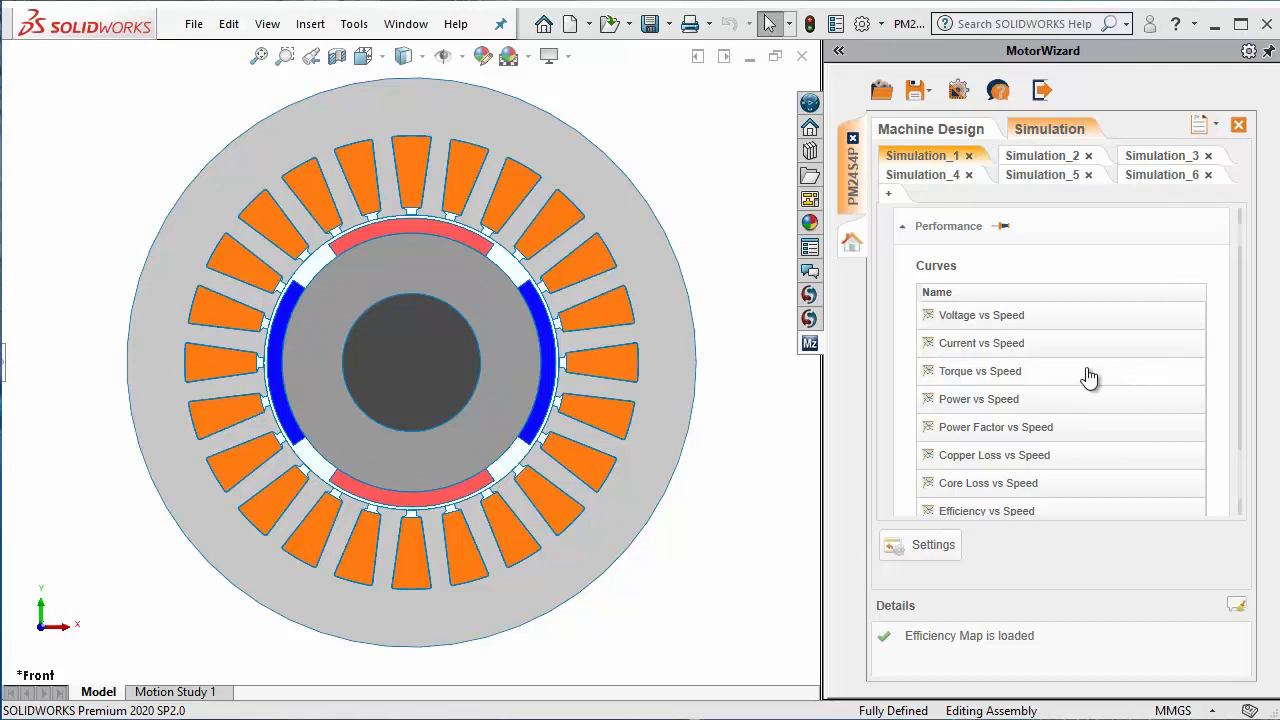
Step: View the Torque vs Speed curve and the Efficiency Map from the Simulation_1 performance results, closing each plot
{"action": "left_click", "coordinate": [1050, 377]}
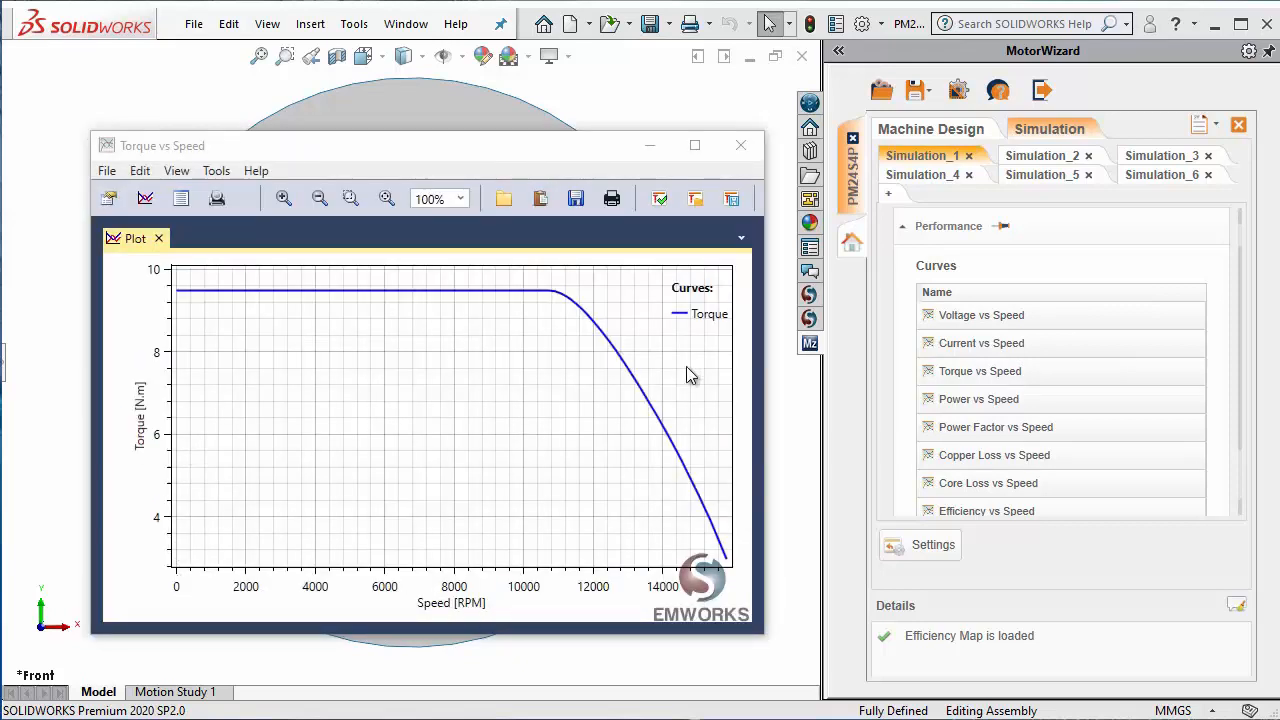
{"action": "left_click", "coordinate": [745, 146]}
{"action": "left_click_drag", "start_coordinate": [1241, 430], "coordinate": [1243, 486]}
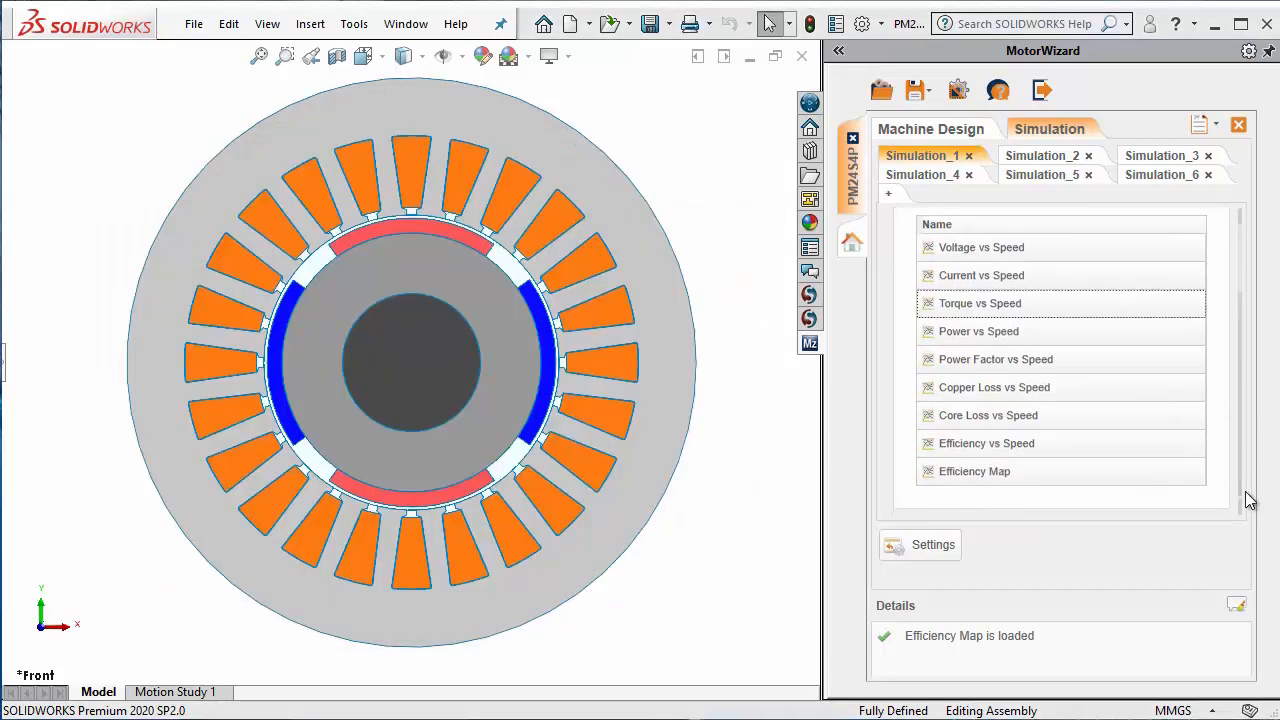
{"action": "double_click", "coordinate": [998, 473]}
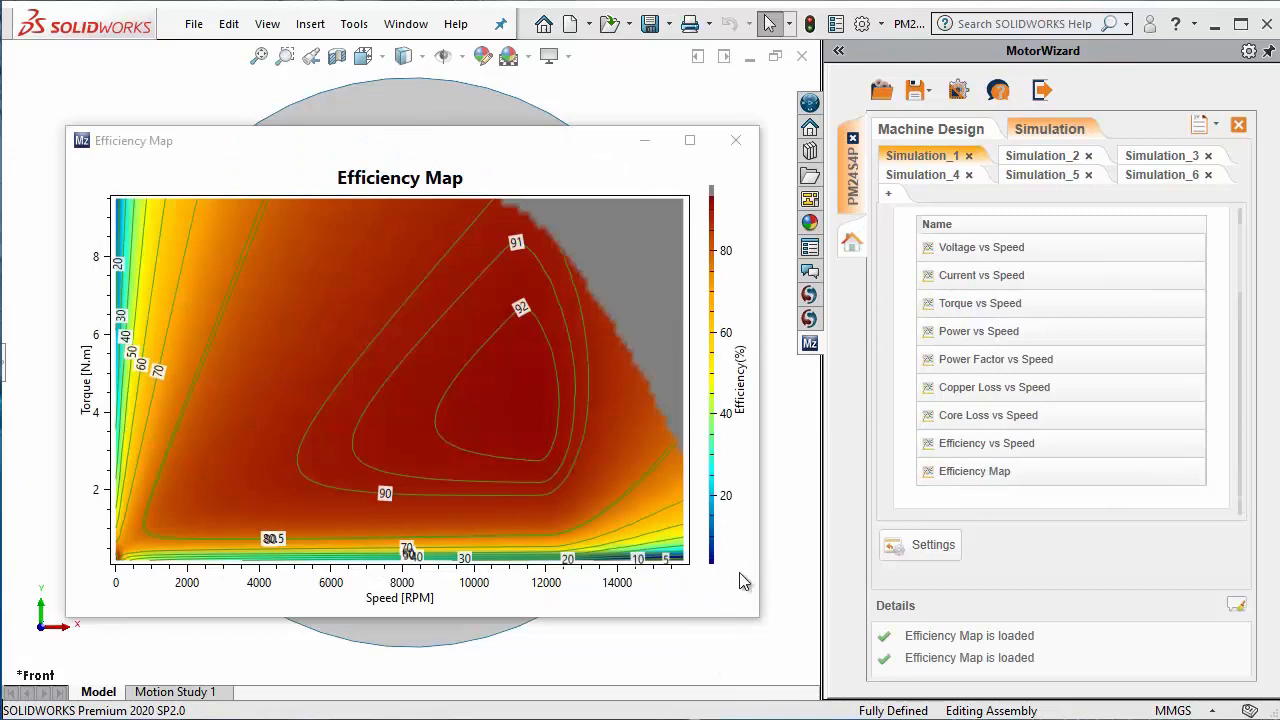
{"action": "left_click", "coordinate": [735, 141]}
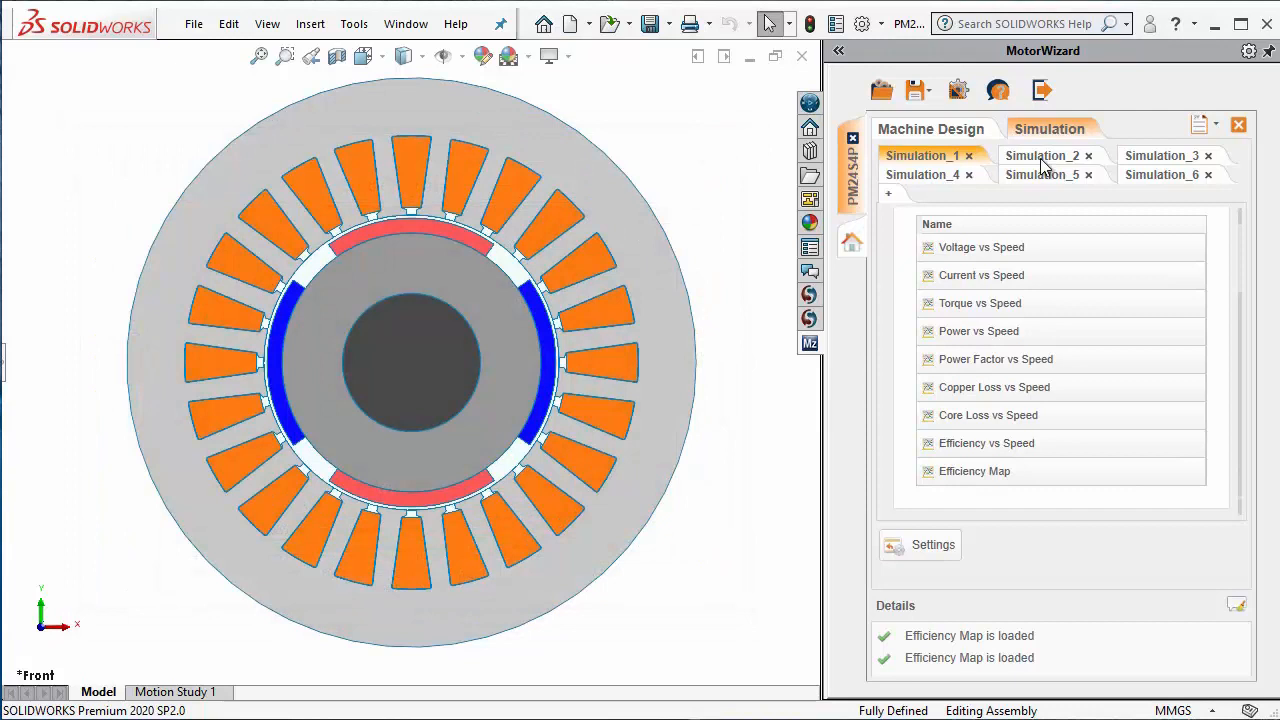
Step: View the Cogging Torque curve in the Simulation_2 results and close the plot
{"action": "left_click", "coordinate": [1041, 160]}
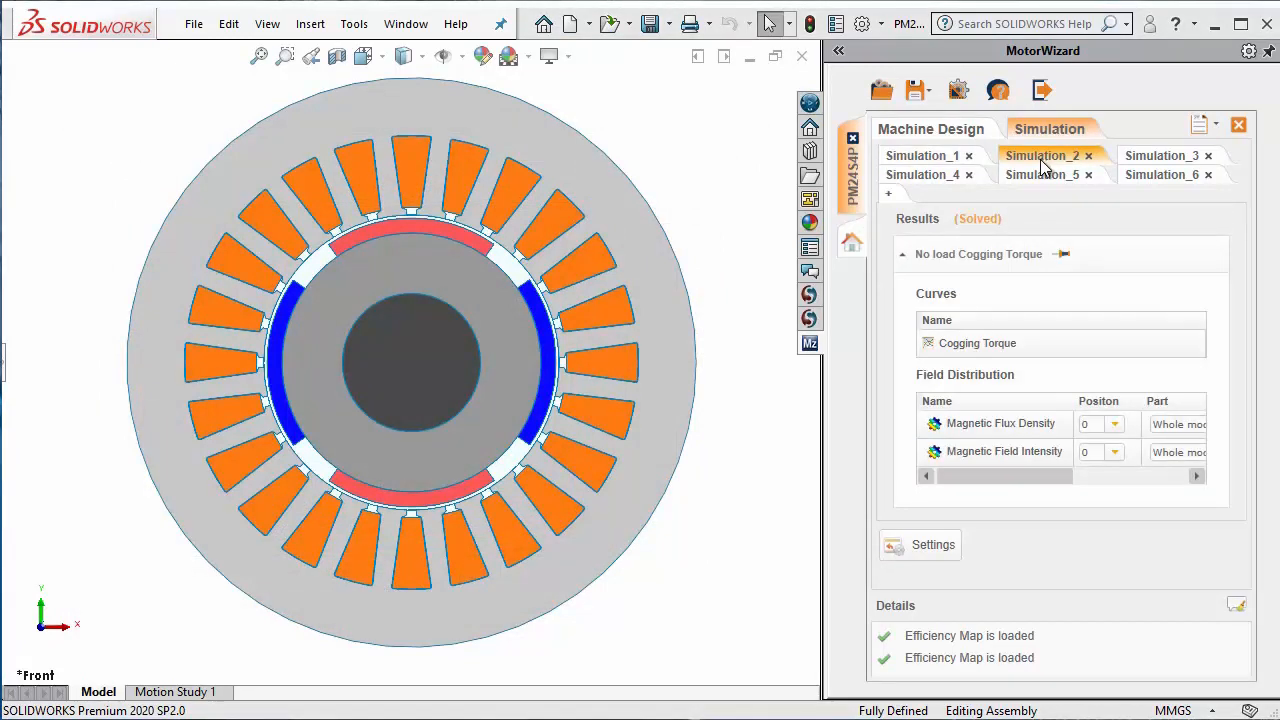
{"action": "left_click", "coordinate": [1059, 352]}
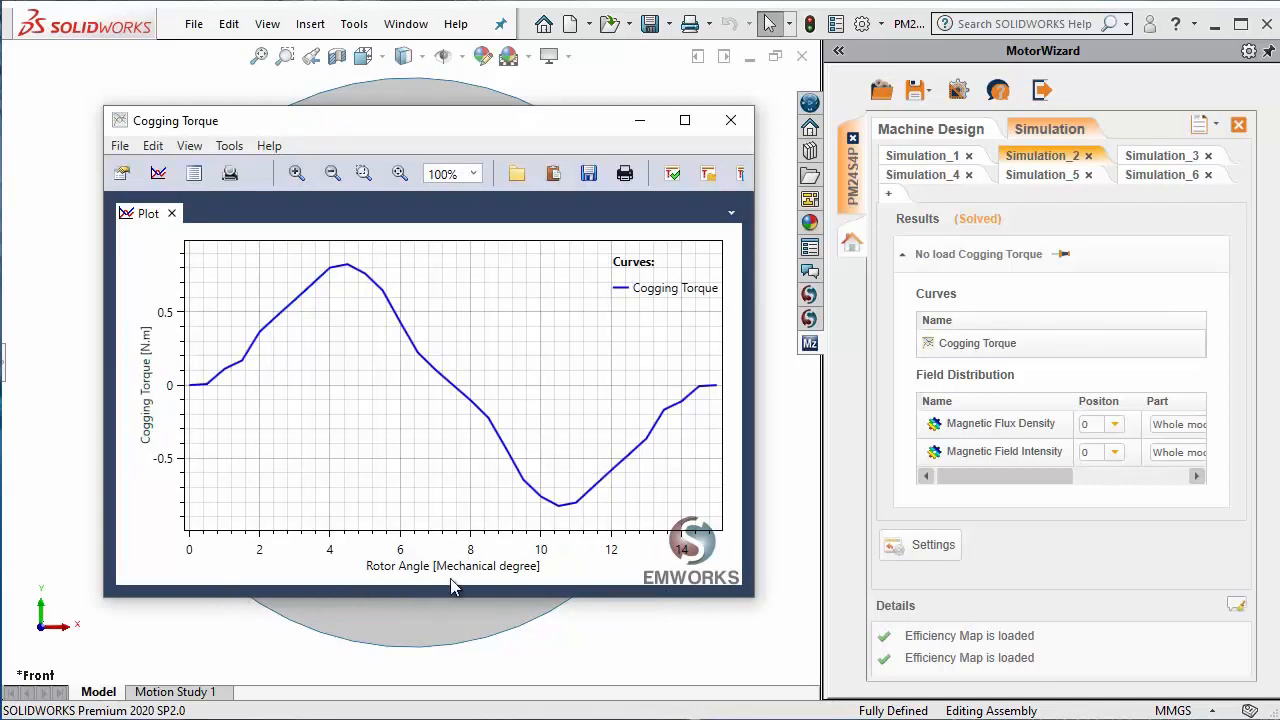
{"action": "left_click", "coordinate": [731, 120]}
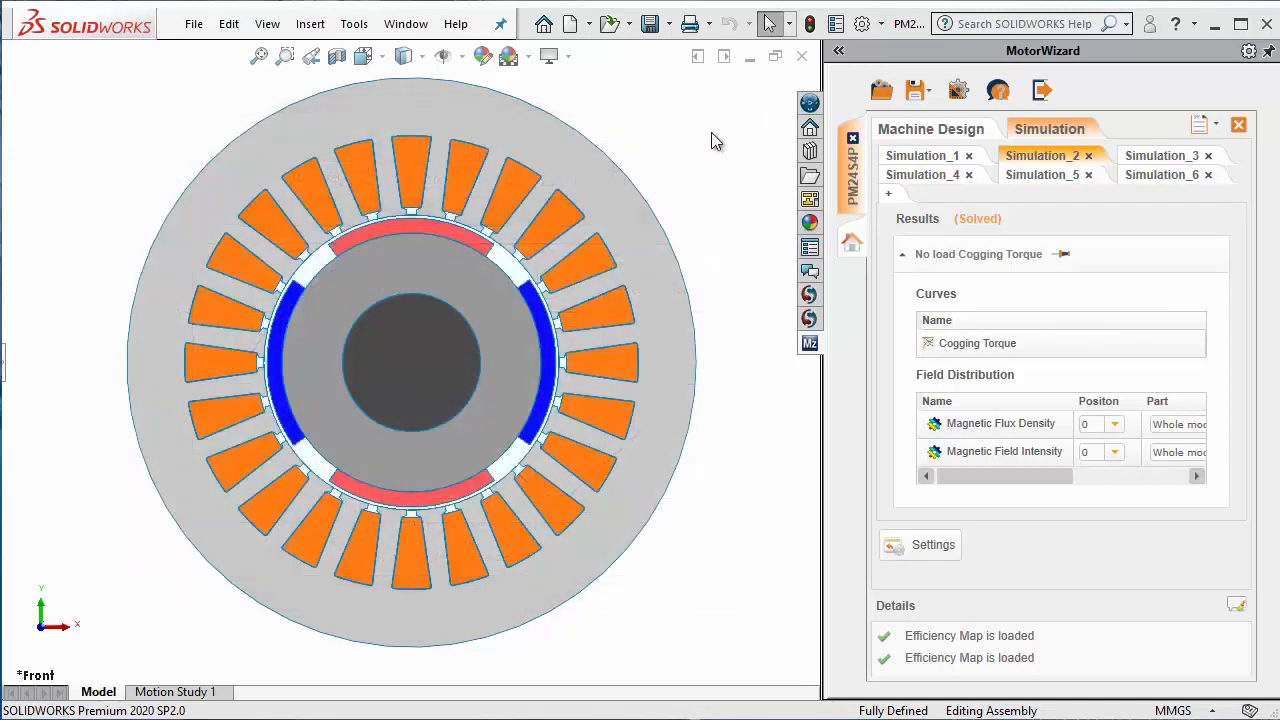
Step: View the Back EMF curve in the Simulation_3 results and close the plot
{"action": "left_click", "coordinate": [1160, 158]}
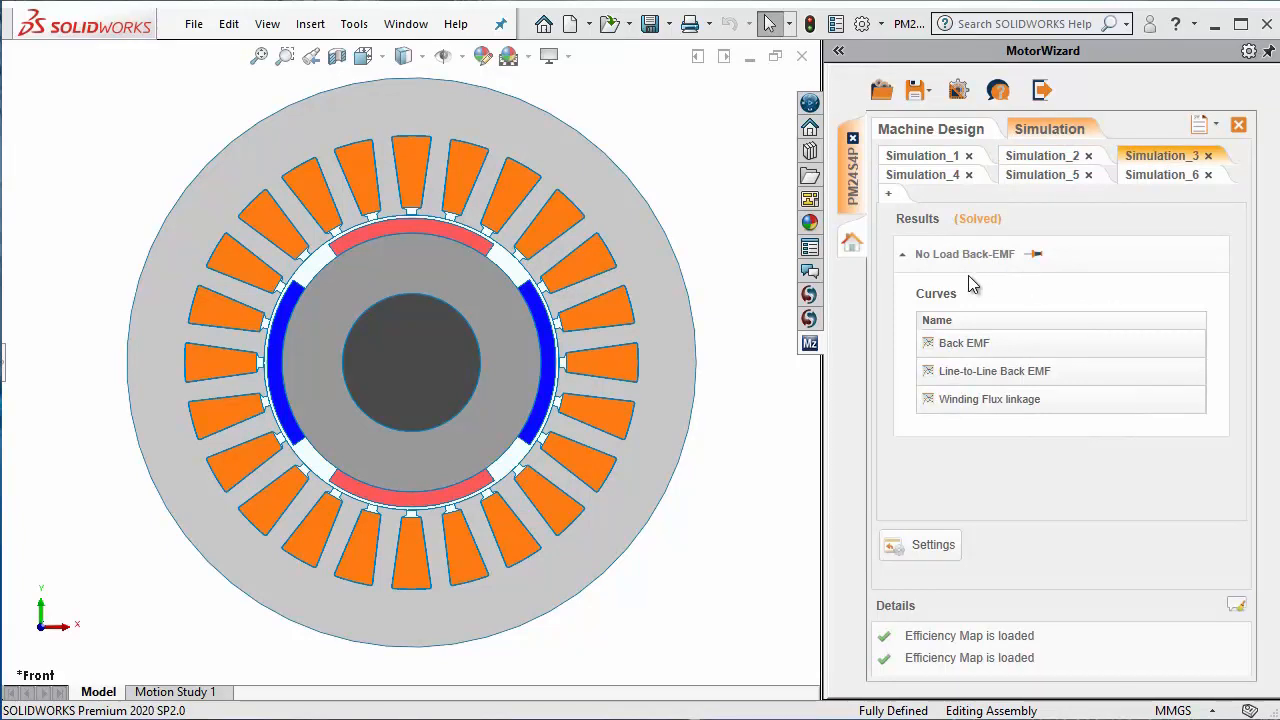
{"action": "double_click", "coordinate": [1000, 344]}
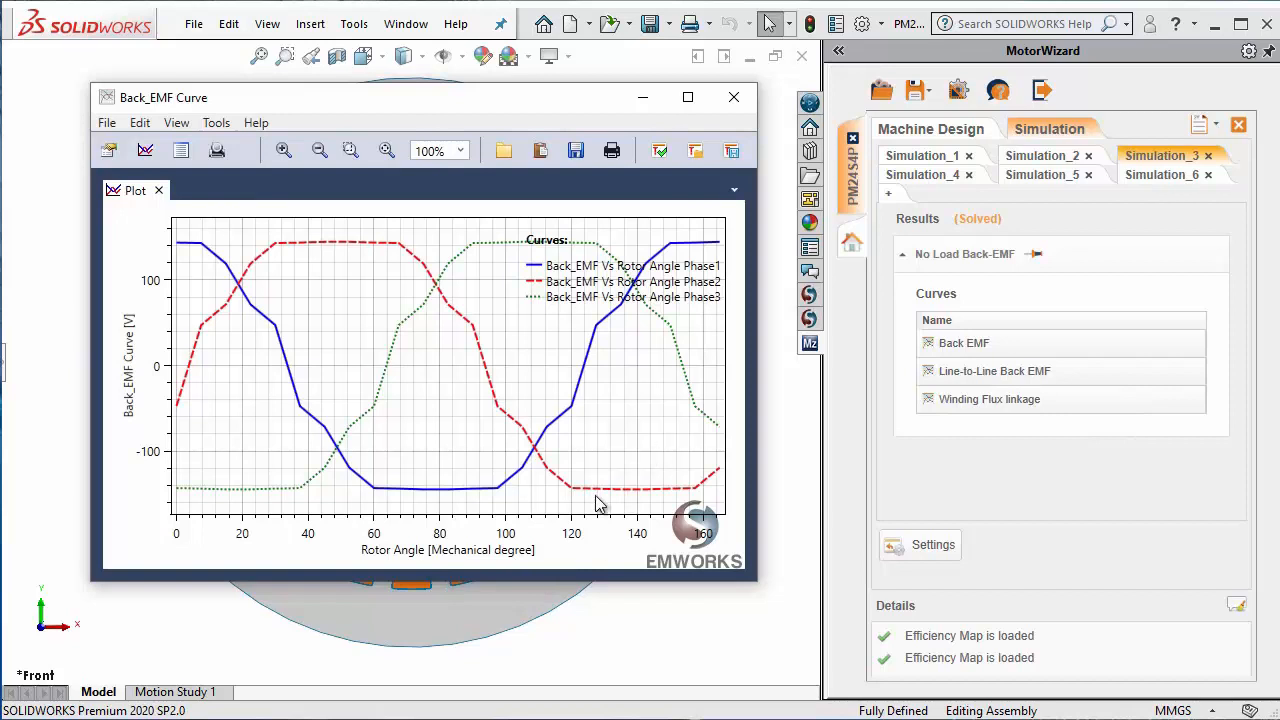
{"action": "left_click", "coordinate": [733, 98]}
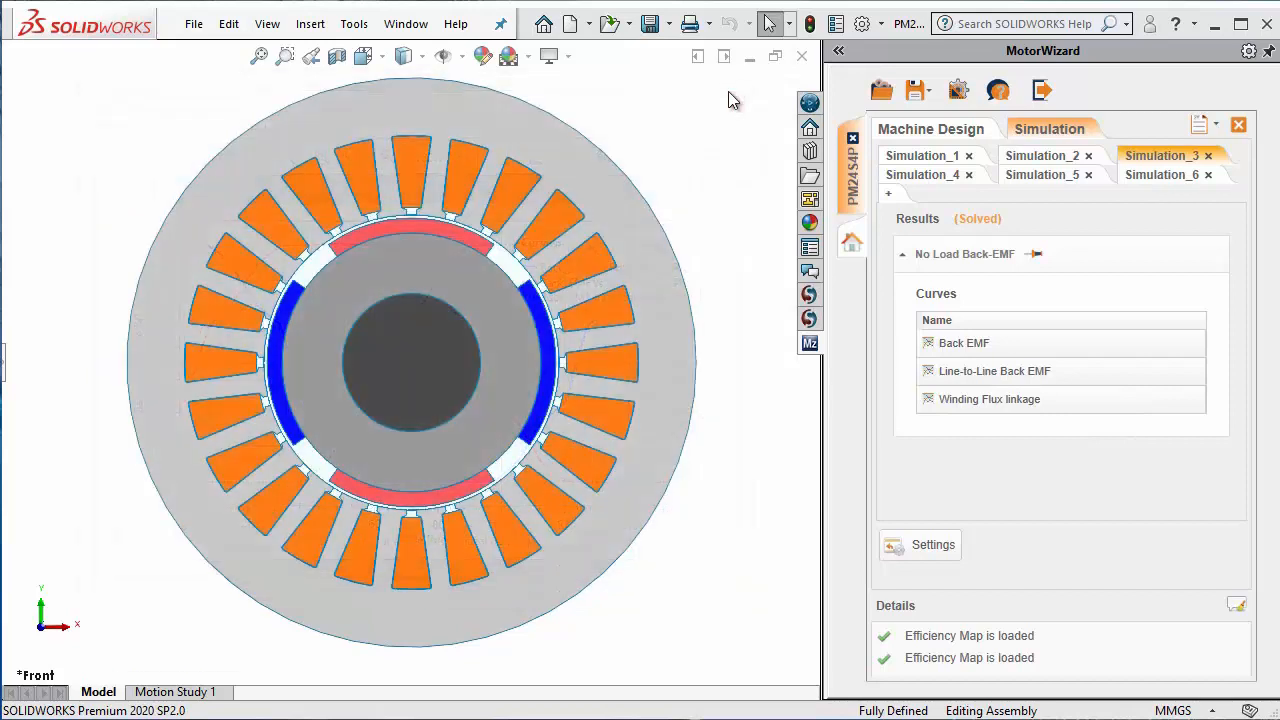
Step: View the Inductance vs Rotor Position curve in the Simulation_4 results and close the plot
{"action": "left_click", "coordinate": [920, 176]}
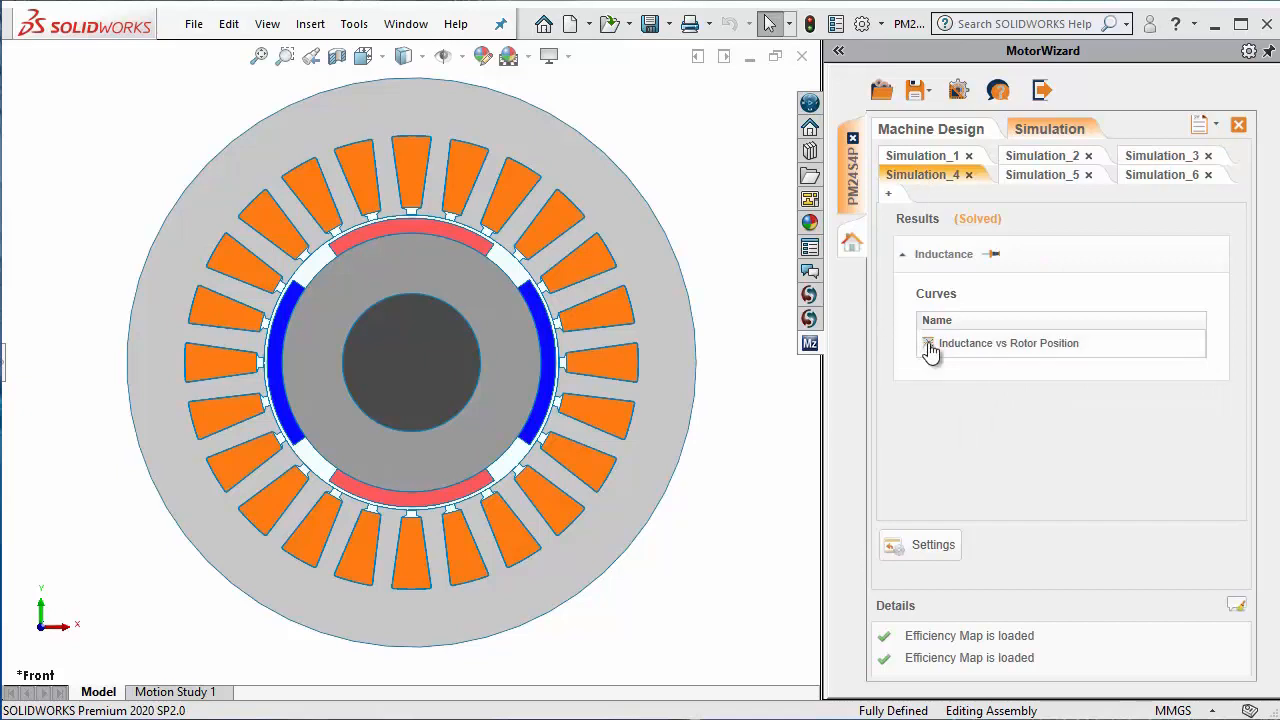
{"action": "double_click", "coordinate": [1033, 345]}
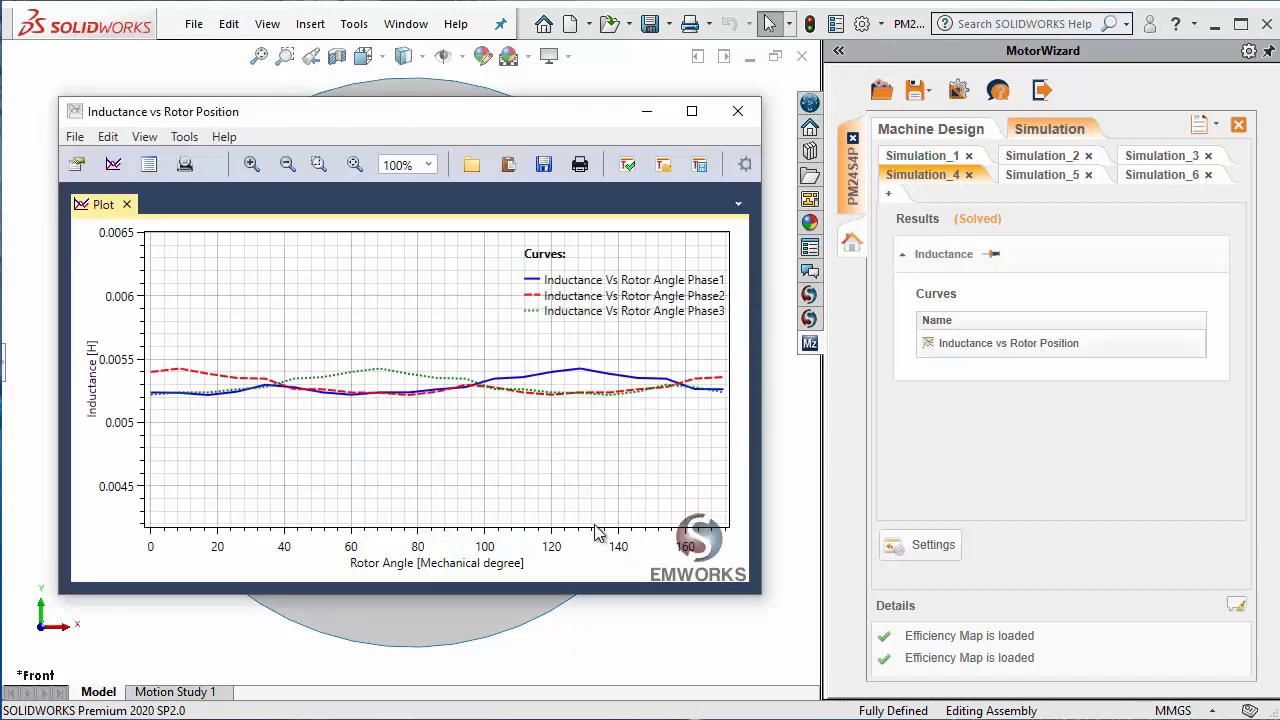
{"action": "left_click", "coordinate": [737, 111]}
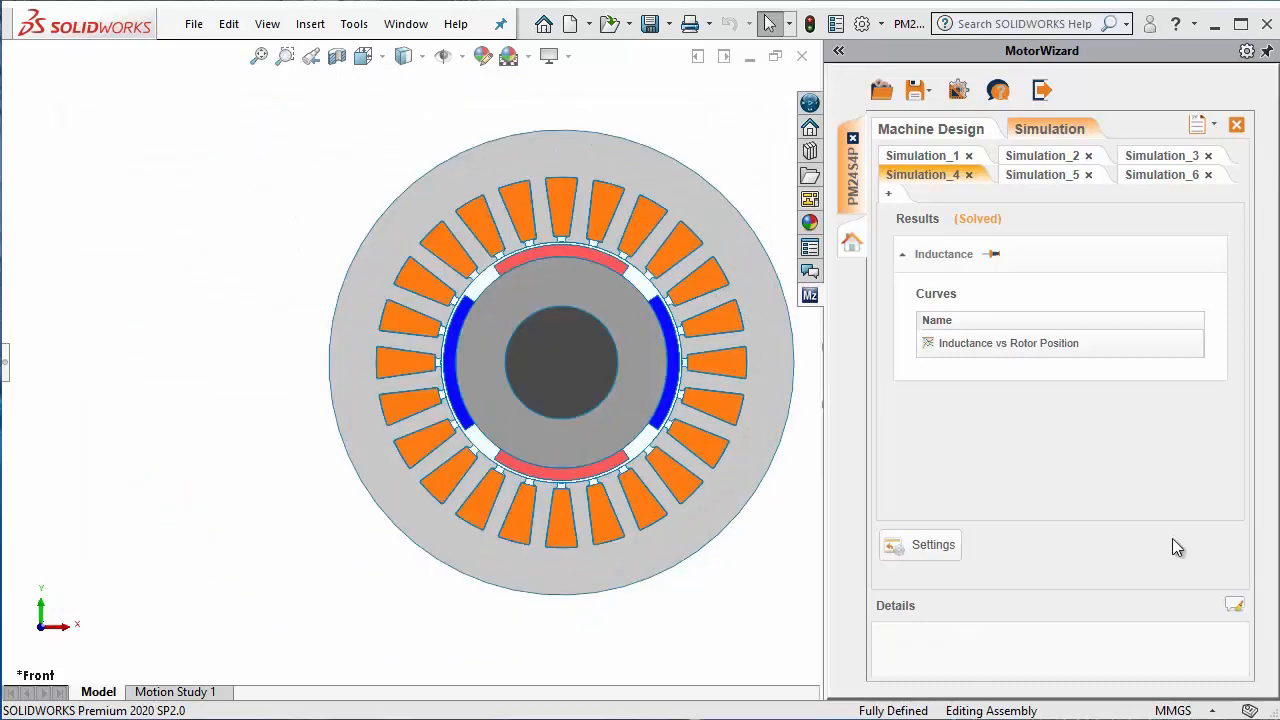
Step: View the DQ-inductance curve in the Simulation_5 results and close the plot
{"action": "left_click", "coordinate": [1060, 174]}
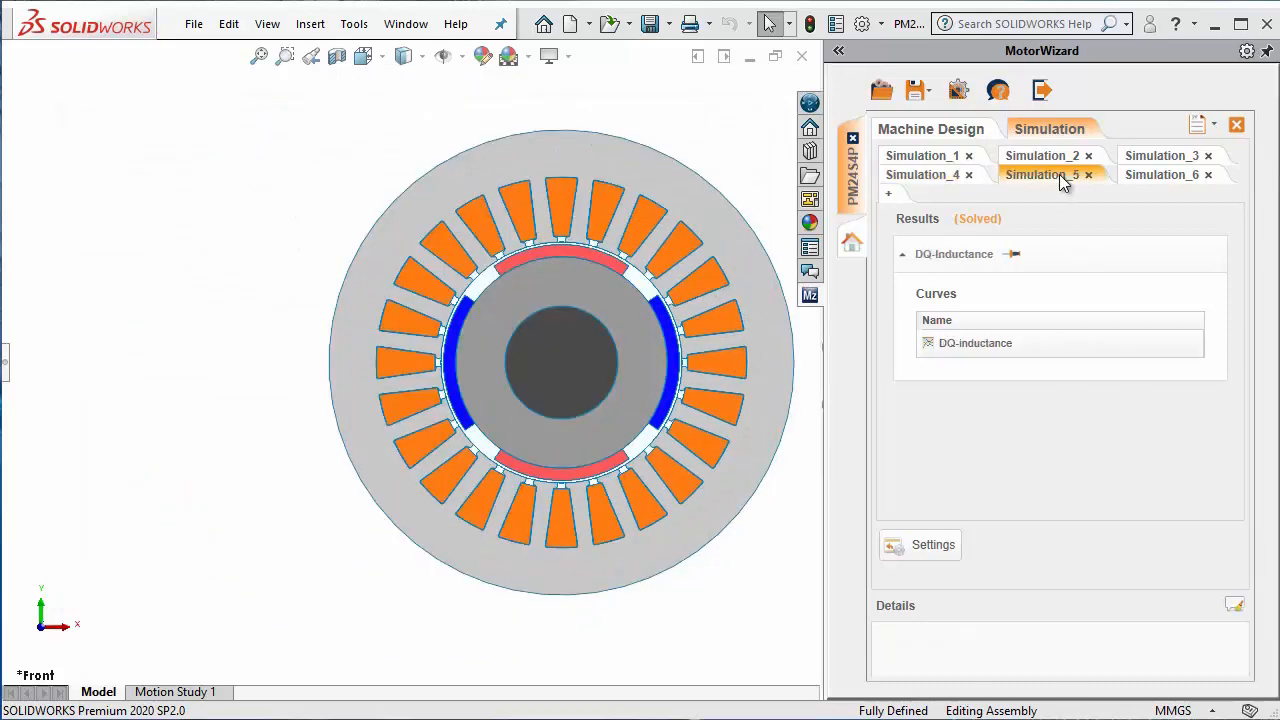
{"action": "double_click", "coordinate": [1011, 346]}
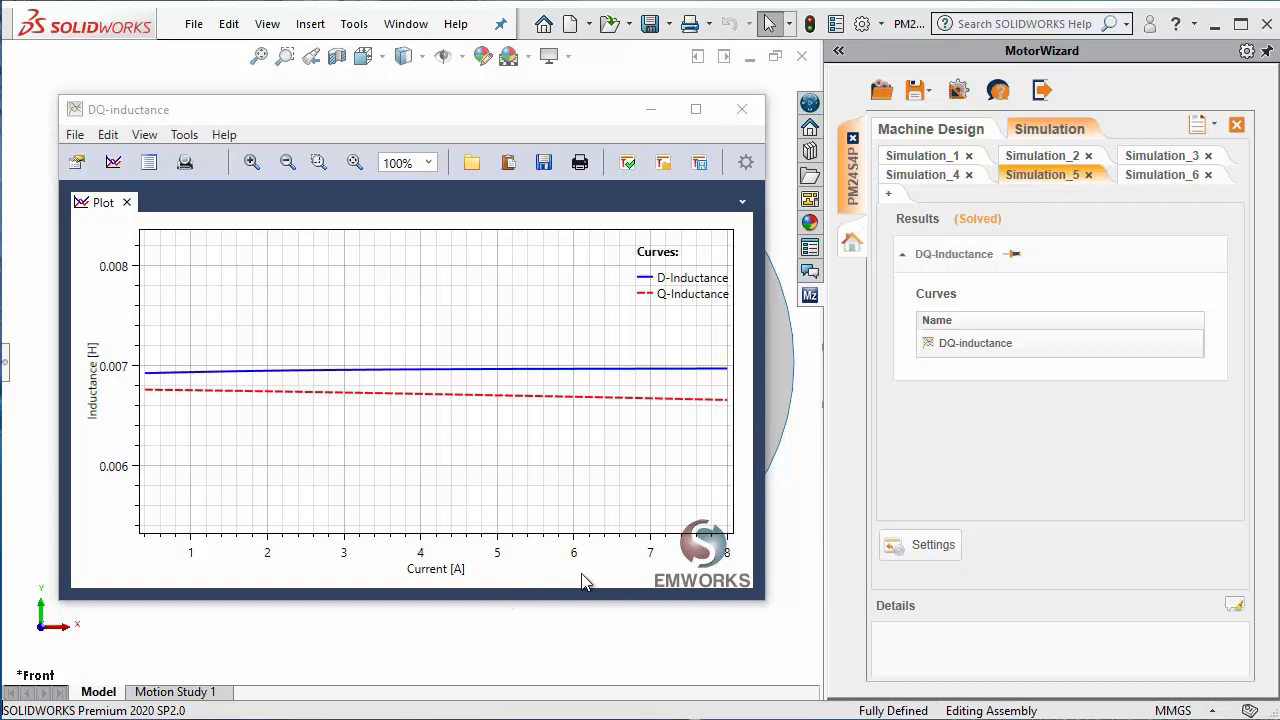
{"action": "left_click", "coordinate": [741, 109]}
Step: View the Total Torque Vs Rotor position curve in the Simulation_6 On-Load results, close the plot and switch to the PowerPoint slide show
{"action": "left_click", "coordinate": [1190, 177]}
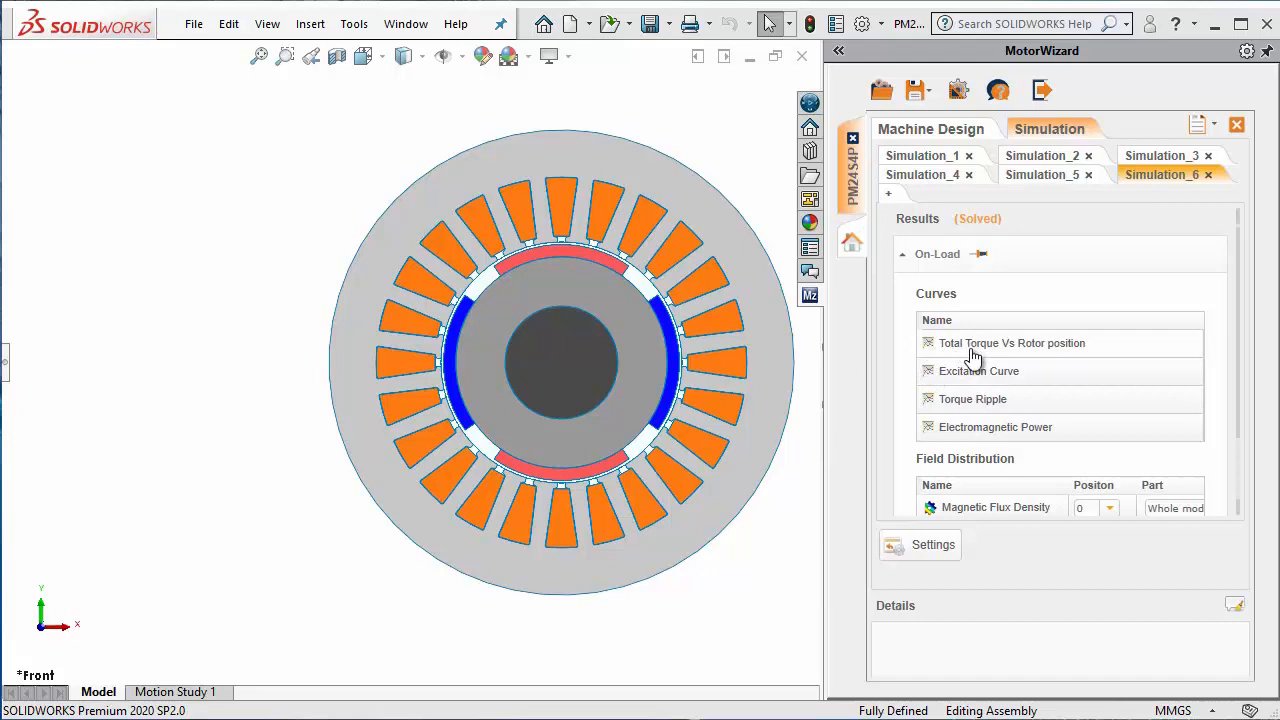
{"action": "double_click", "coordinate": [1026, 352]}
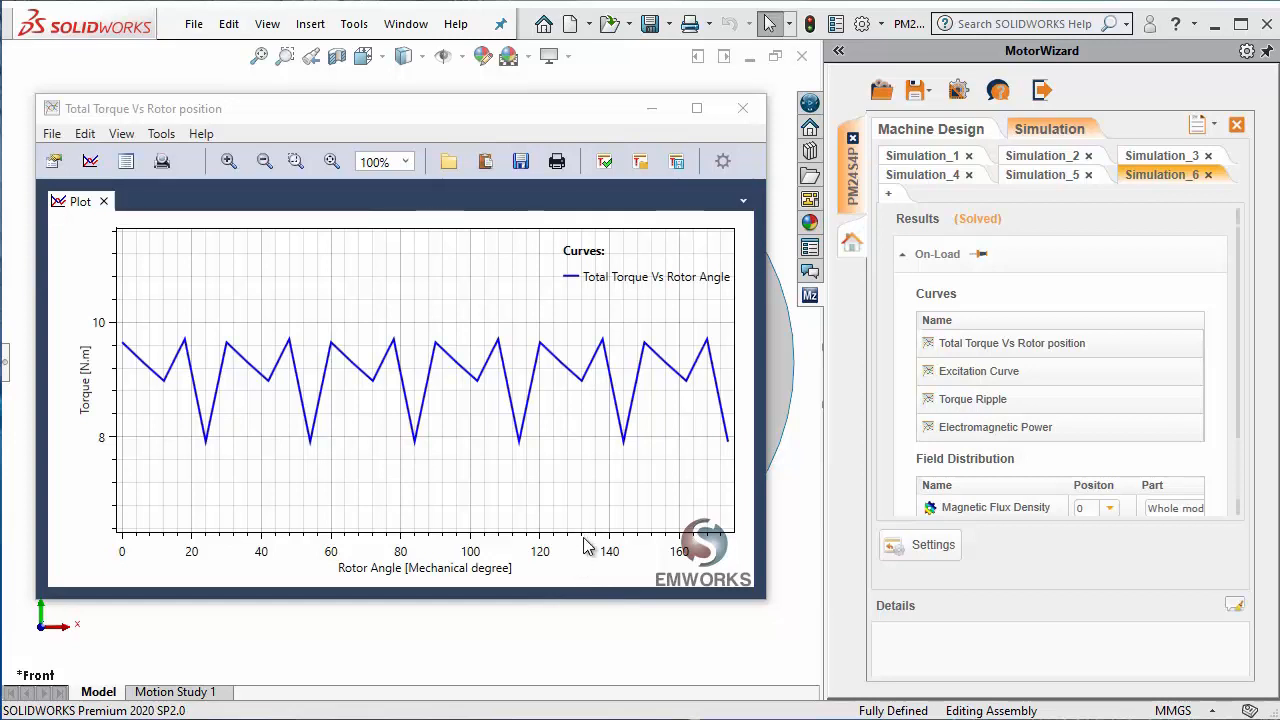
{"action": "left_click", "coordinate": [747, 112]}
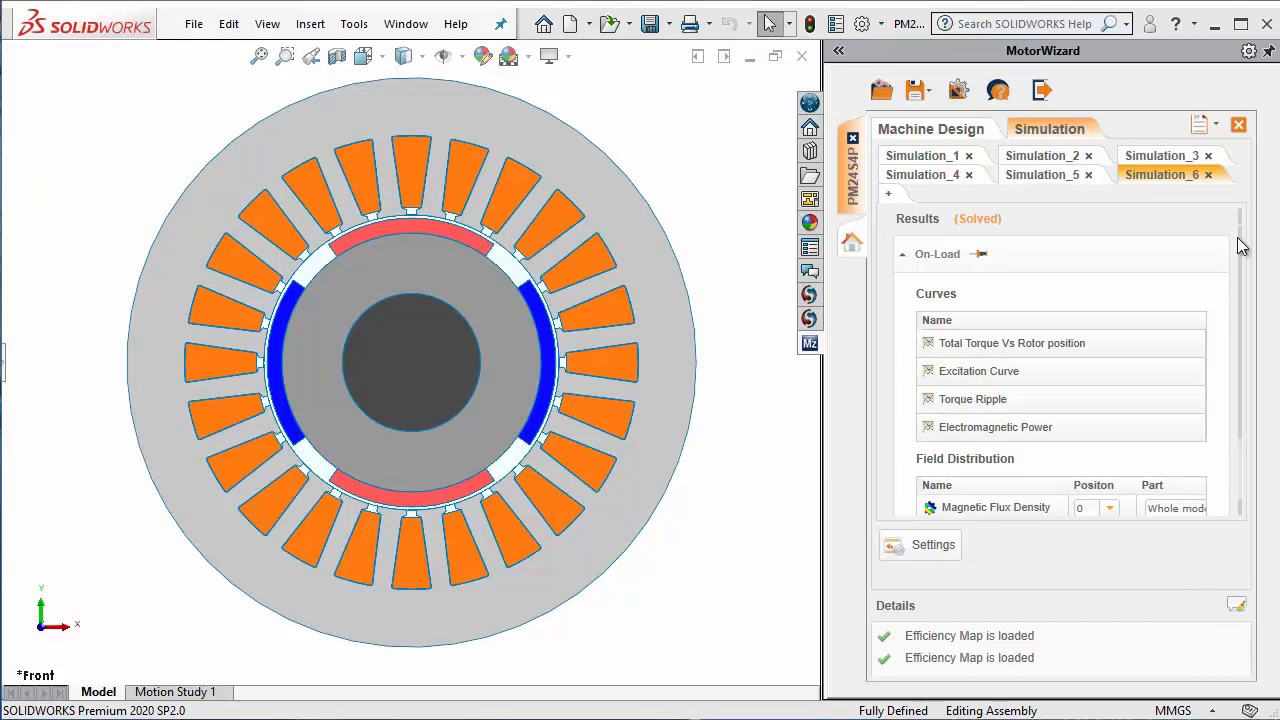
{"action": "left_click", "coordinate": [1211, 28]}
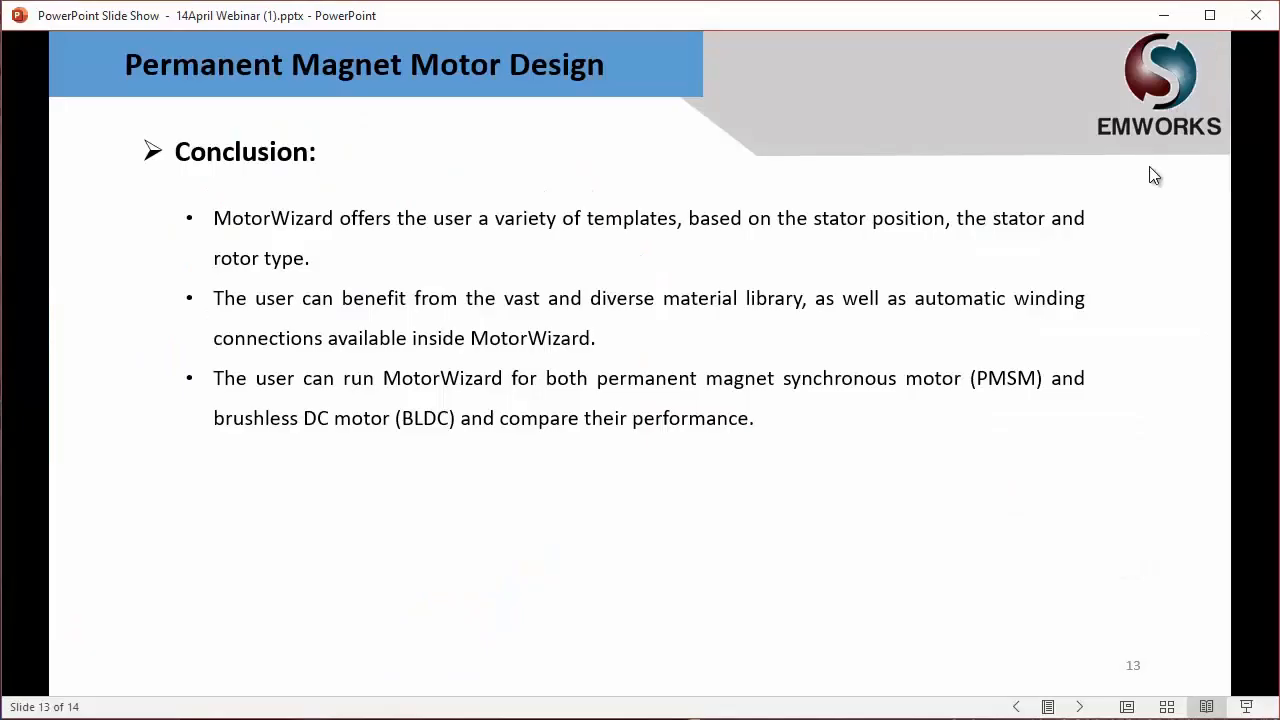